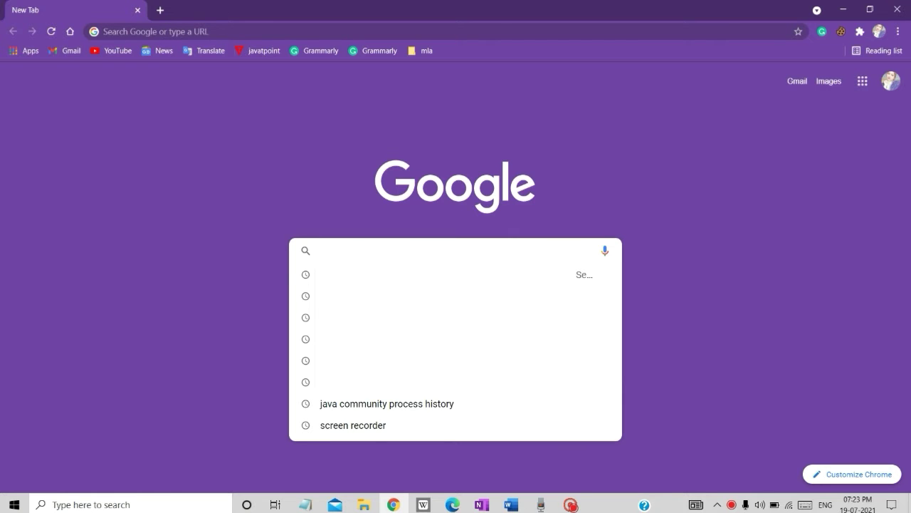
Search the web for Google Forms, open it and create a blank form from the template gallery
type("google forms")
key("Return")
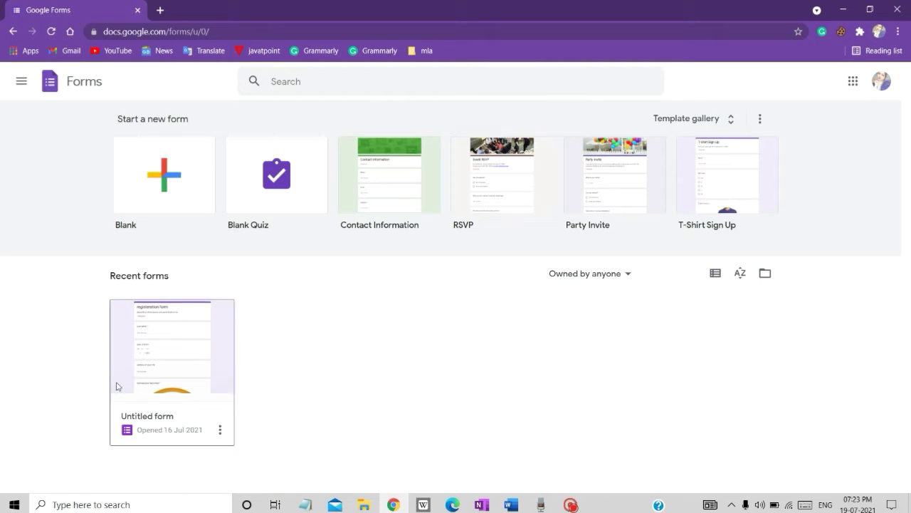
left_click(733, 124)
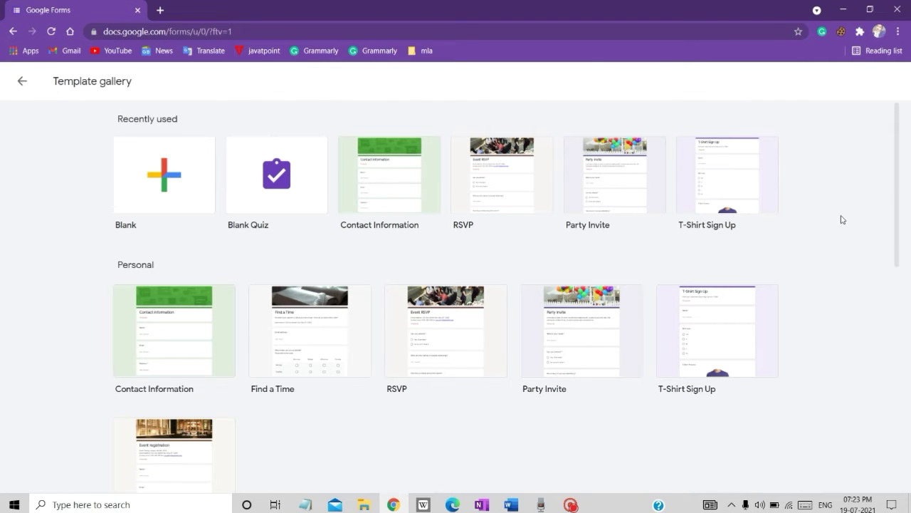
left_click_drag(899, 191, 901, 163)
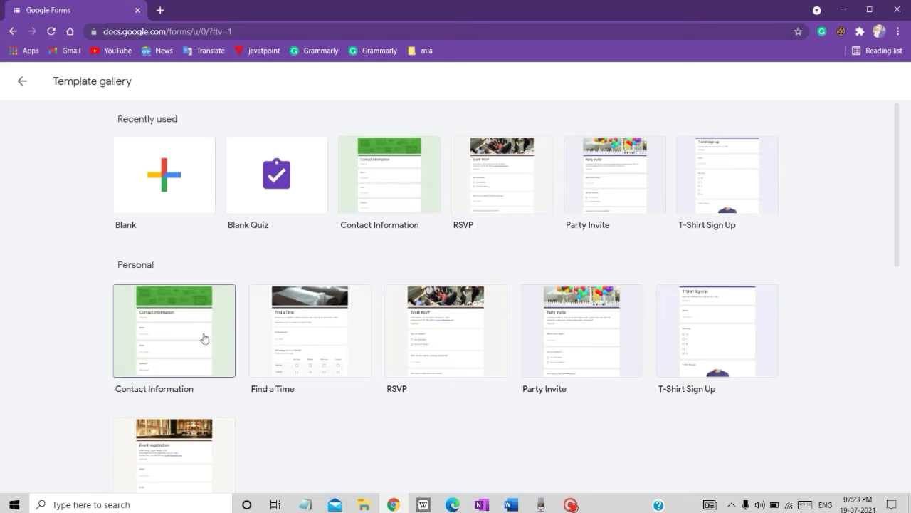
left_click(161, 181)
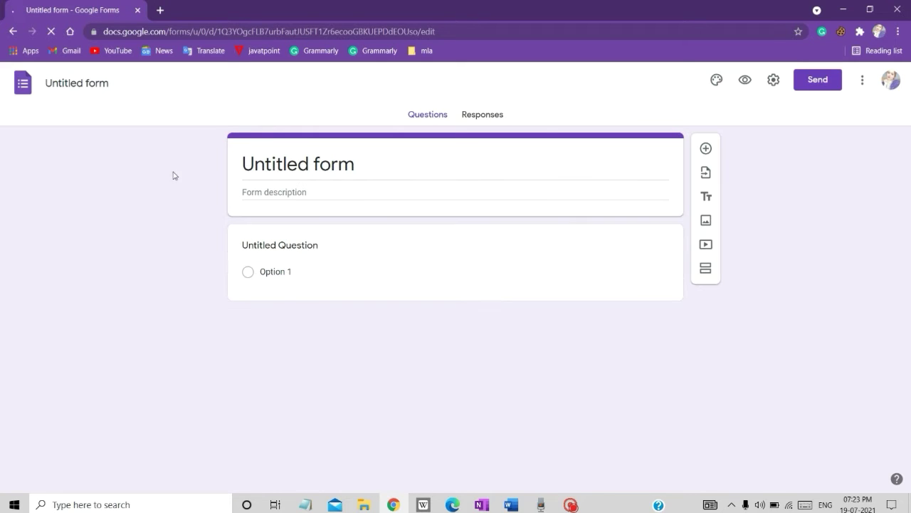
Title the form "registeration" and enter "you will have to submit" as its description
left_click(309, 198)
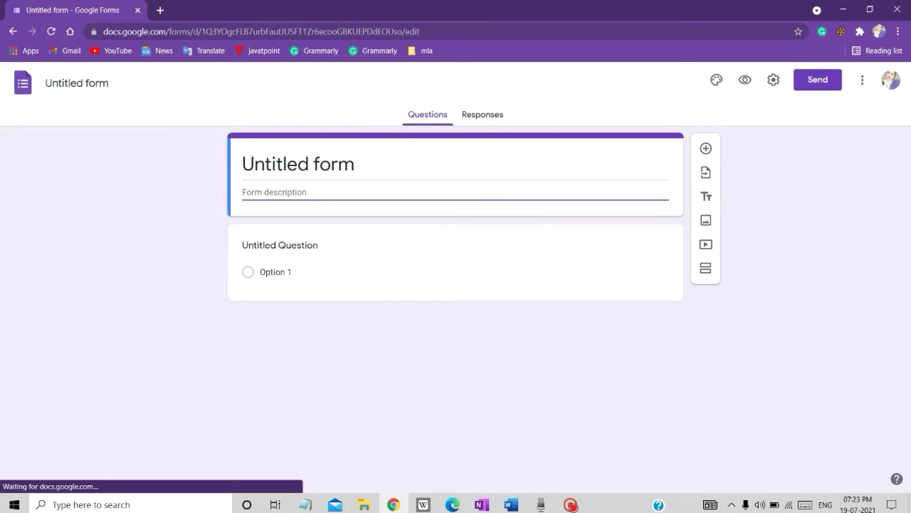
left_click(353, 165)
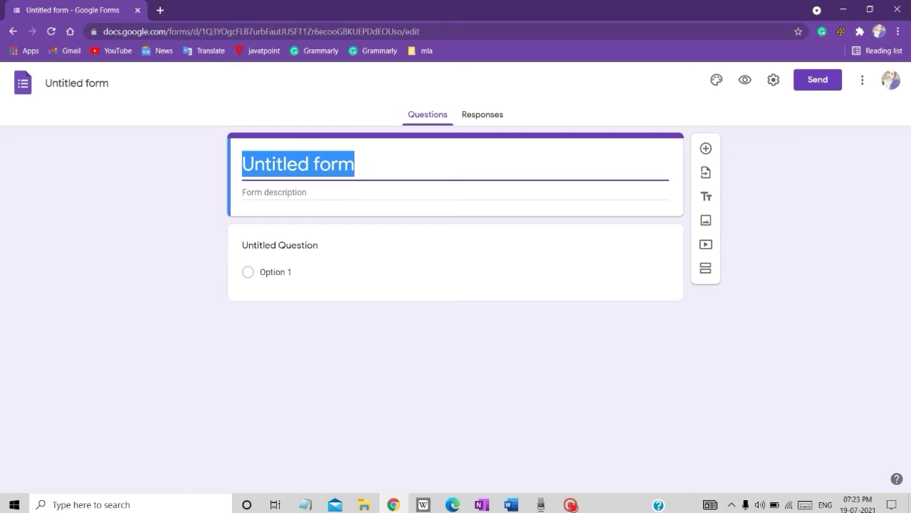
key("BackSpace")
type("re")
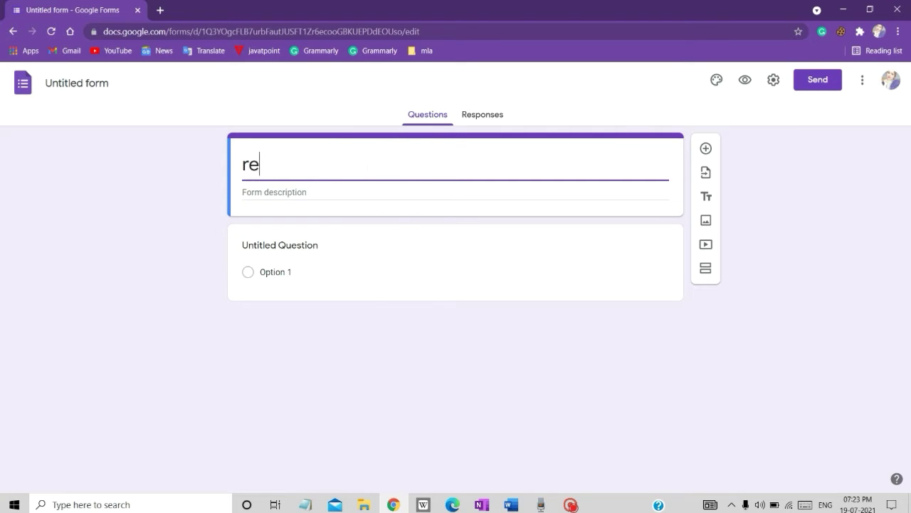
type("gisteration")
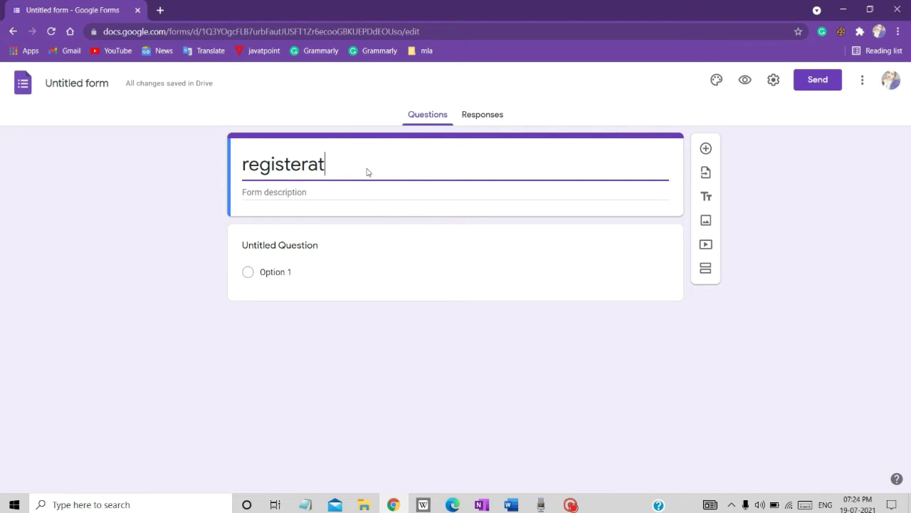
left_click(319, 206)
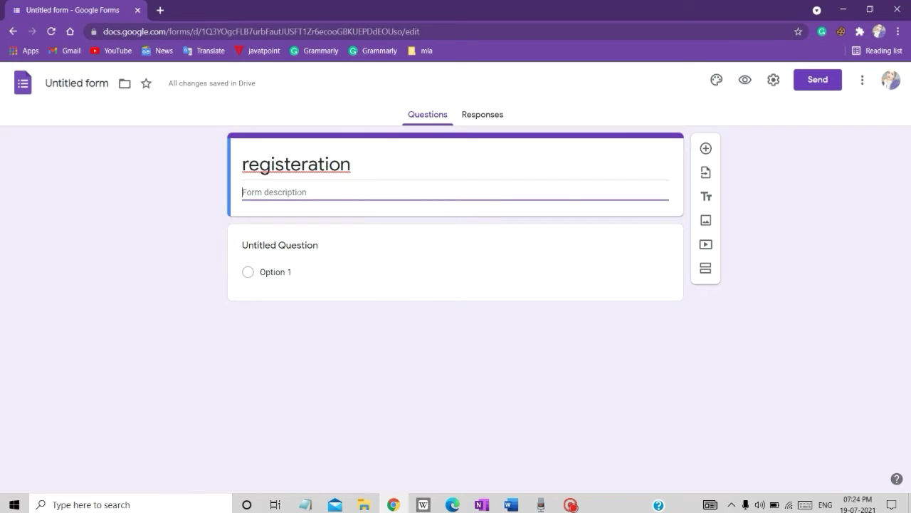
type("you will have to sub")
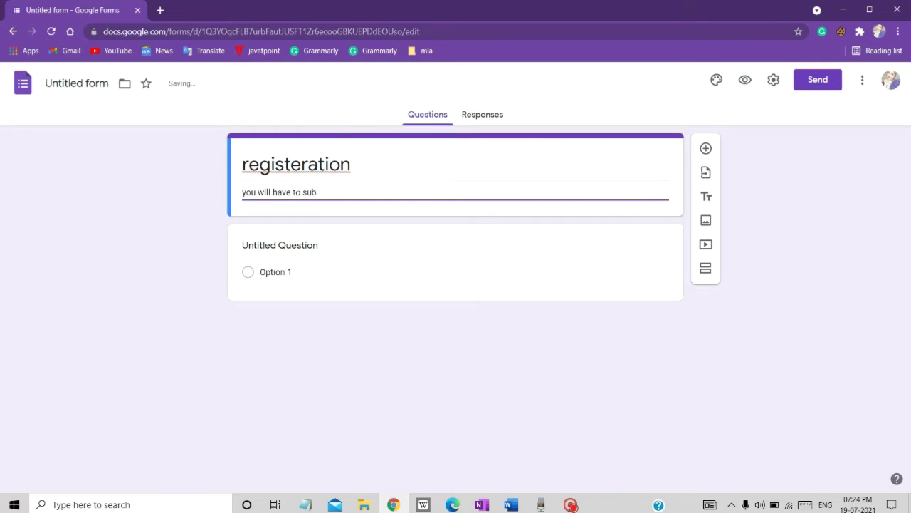
type("mit")
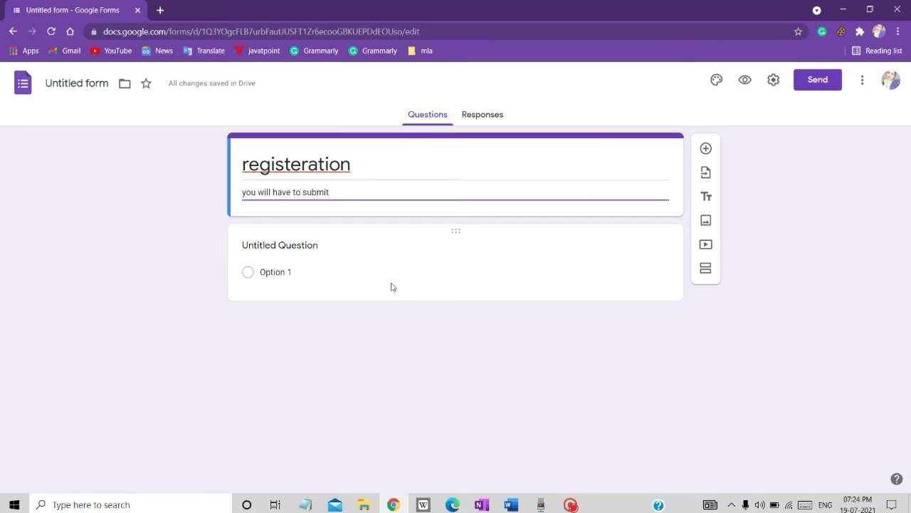
Add two more blank questions to the form
left_click(706, 152)
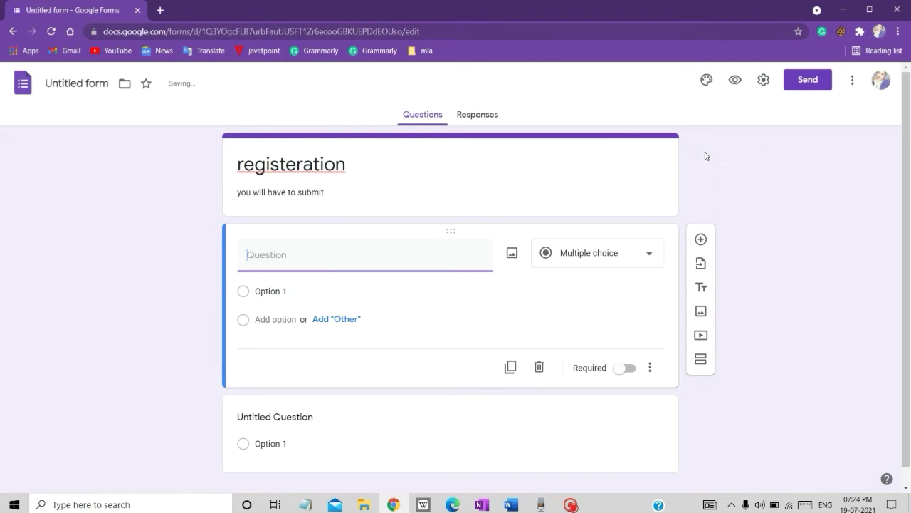
left_click(702, 242)
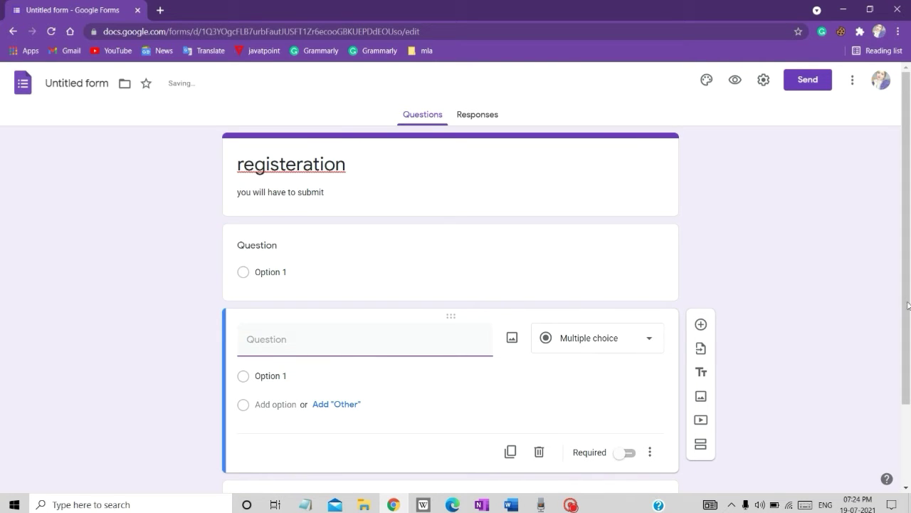
mouse_move(908, 356)
left_mouse_down()
mouse_move(910, 436)
mouse_move(907, 354)
left_mouse_up()
Word the first question "what is your name?" and make it a Short answer question
left_click(294, 248)
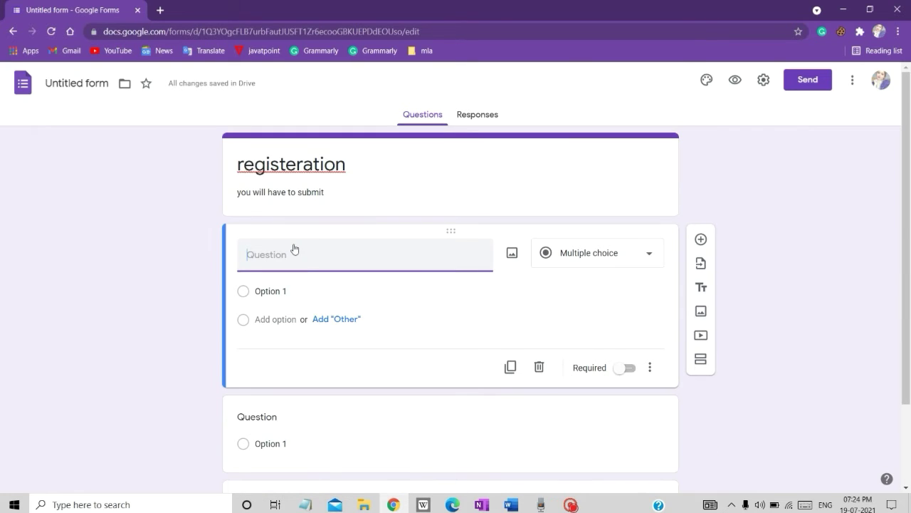
type("waht si your ane?")
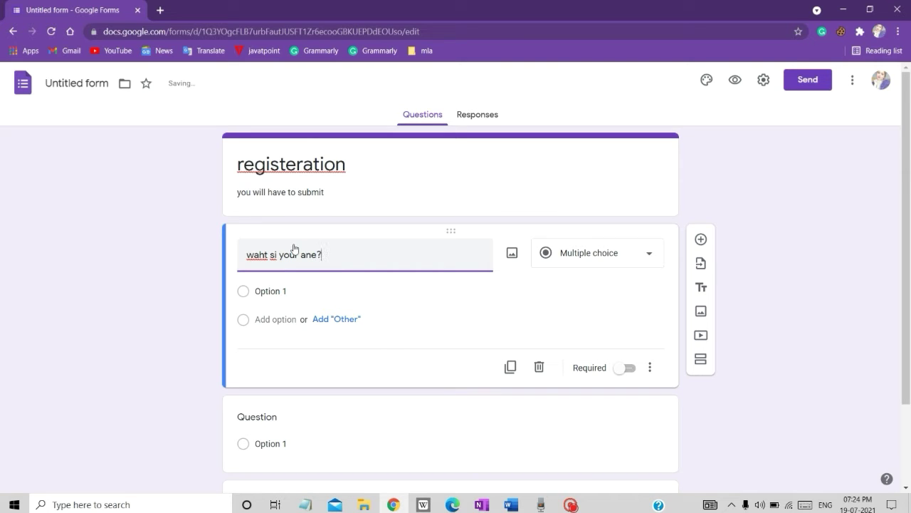
left_click(575, 260)
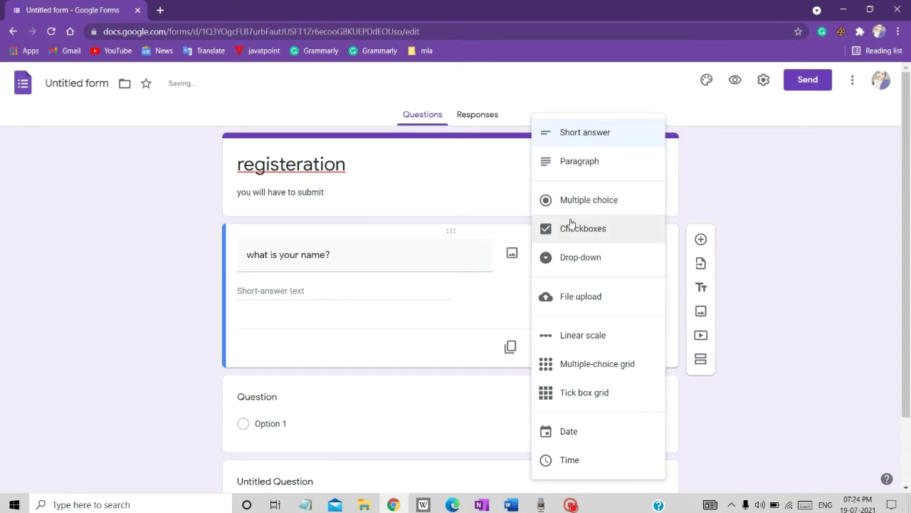
left_click(567, 132)
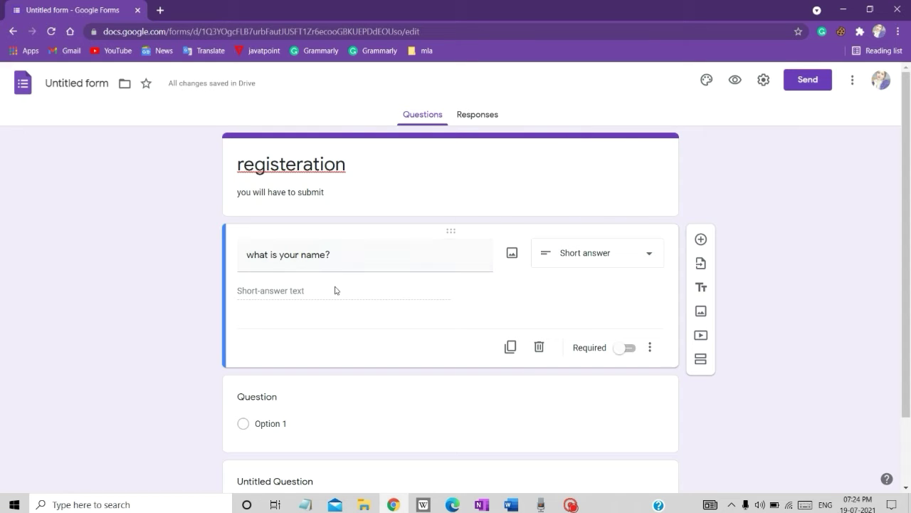
Word the second question "date of birth" and set its answer type to Date
scroll(906, 212, "down", 1)
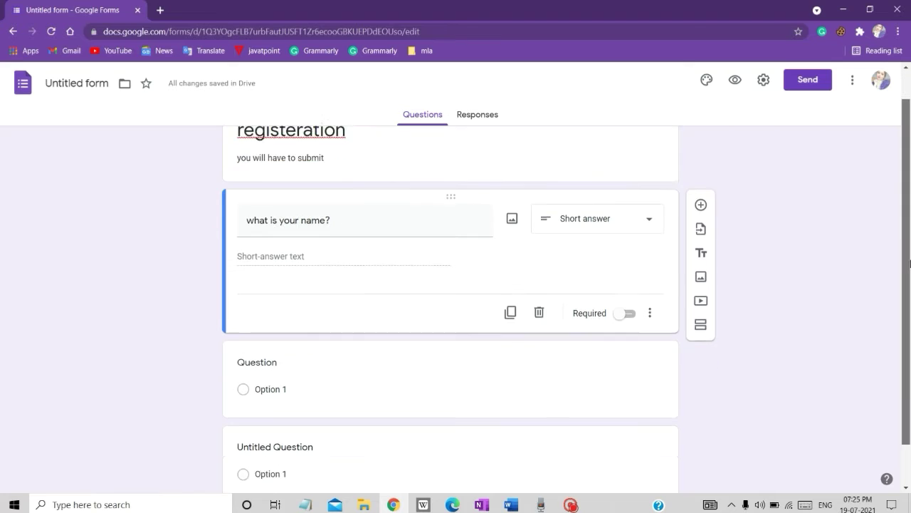
left_click(283, 341)
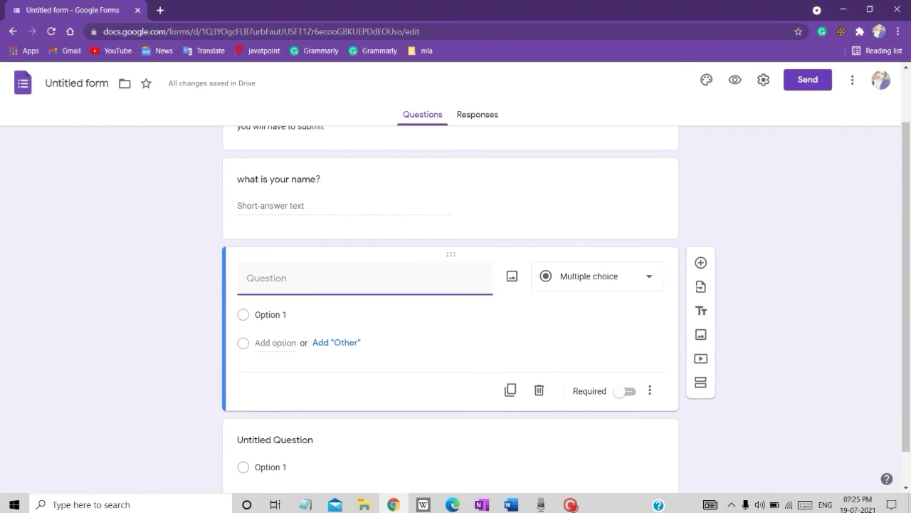
type("date og")
key("BackSpace")
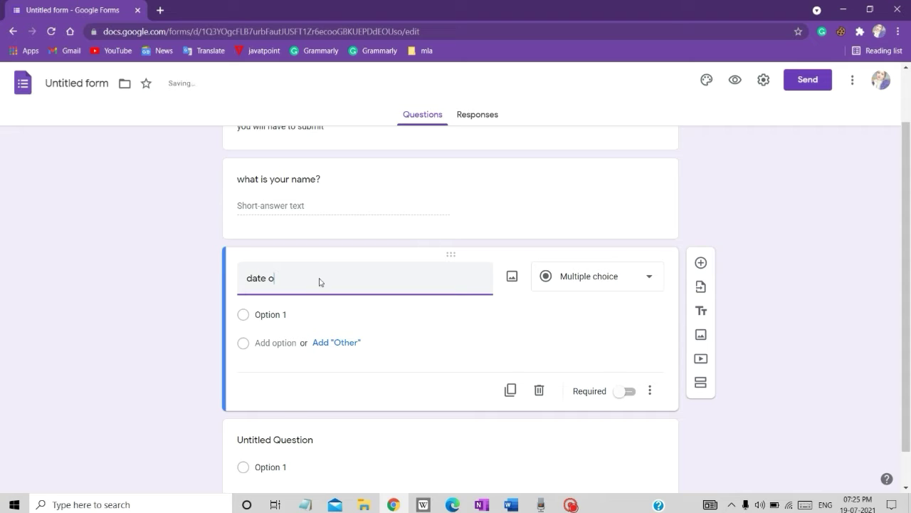
type("f birth")
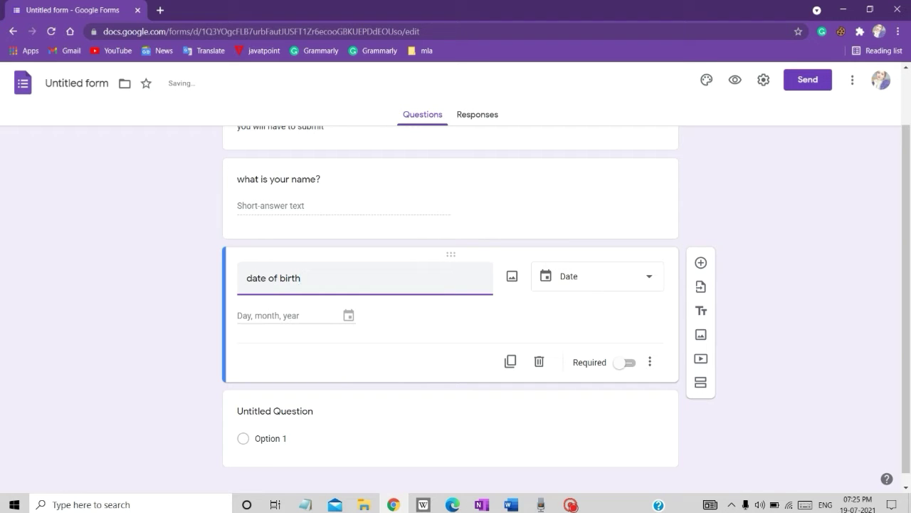
left_click(603, 283)
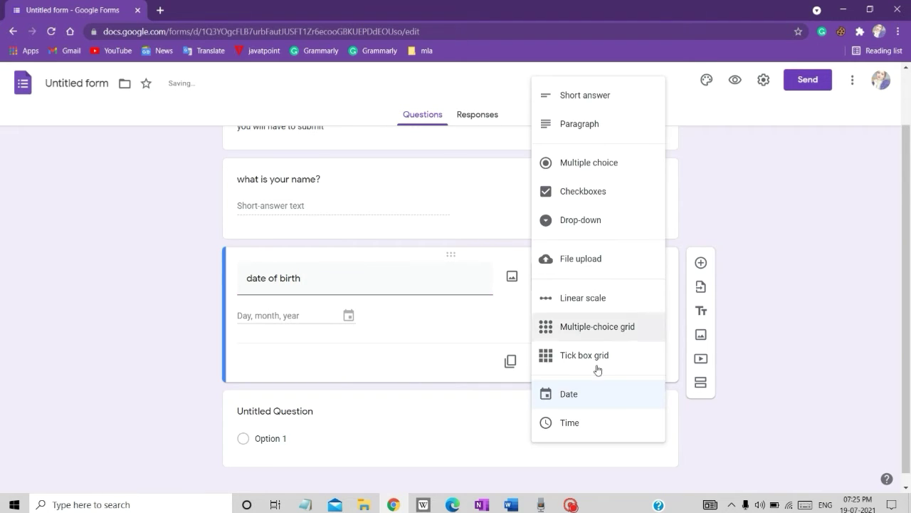
left_click(597, 399)
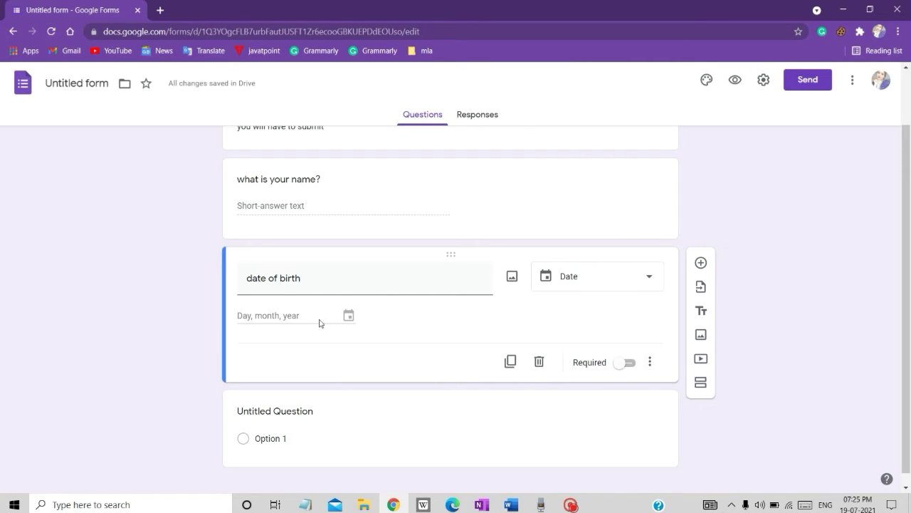
Replace the last question's placeholder text with "what's your experience?" and keep it as Multiple choice
scroll(909, 349, "down", 1)
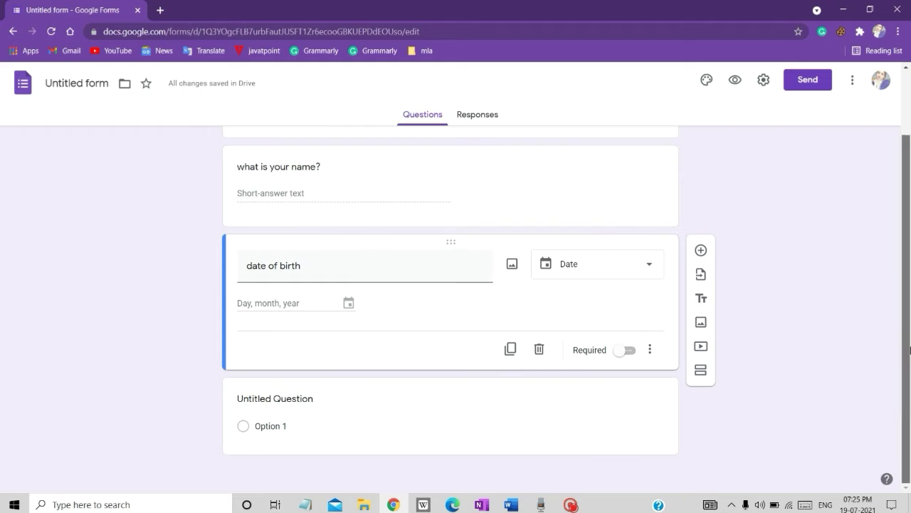
left_click(346, 401)
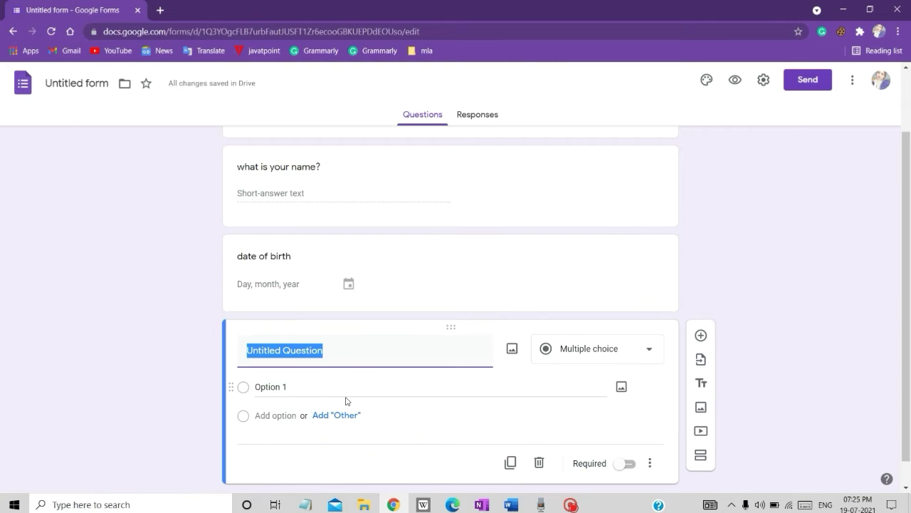
key("BackSpace")
type("what your experience")
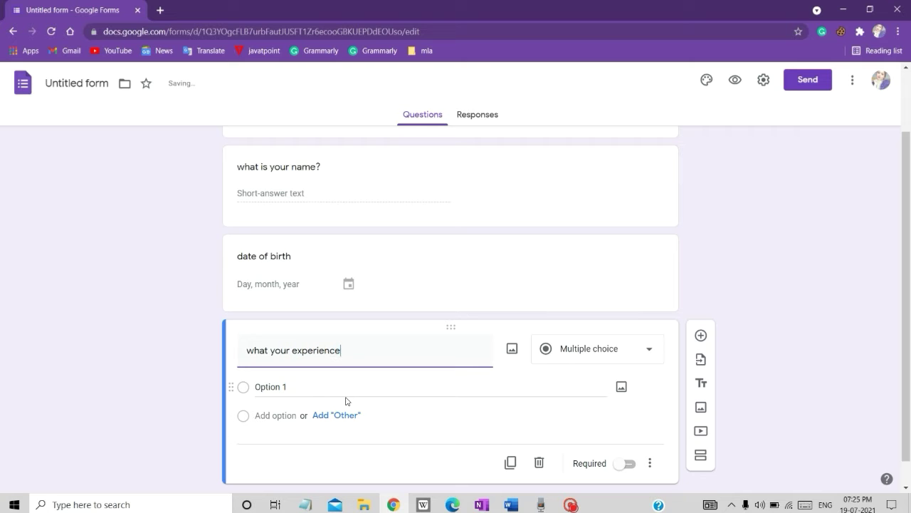
left_click(346, 401)
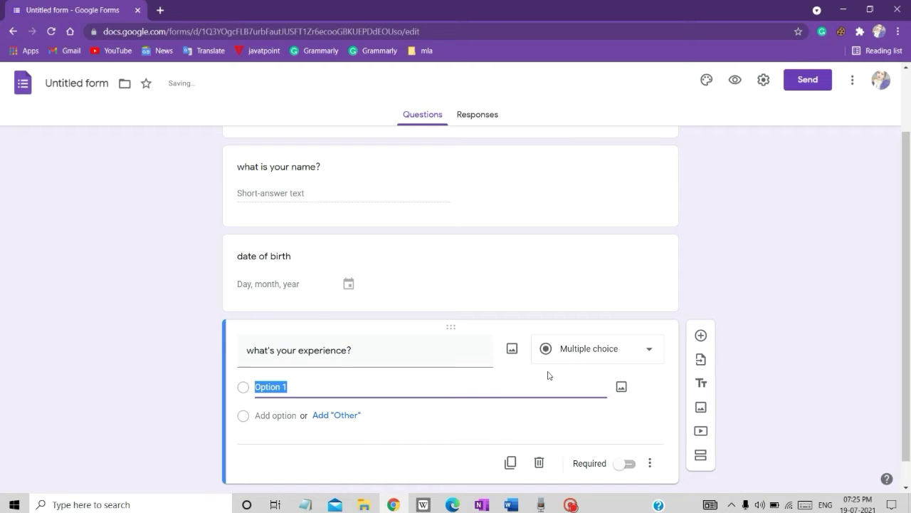
left_click(578, 360)
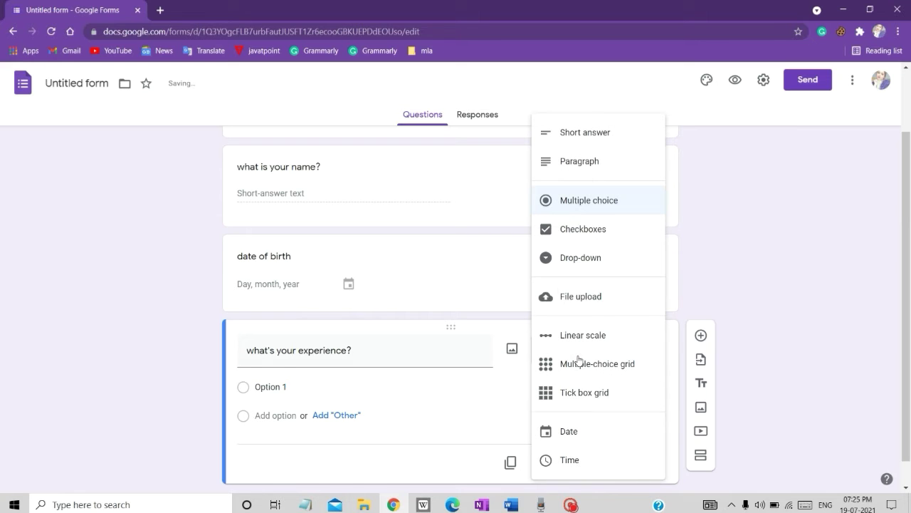
left_click(573, 200)
Fill in the experience question's answer options as "good", "bad" and "excellent"
left_click(318, 386)
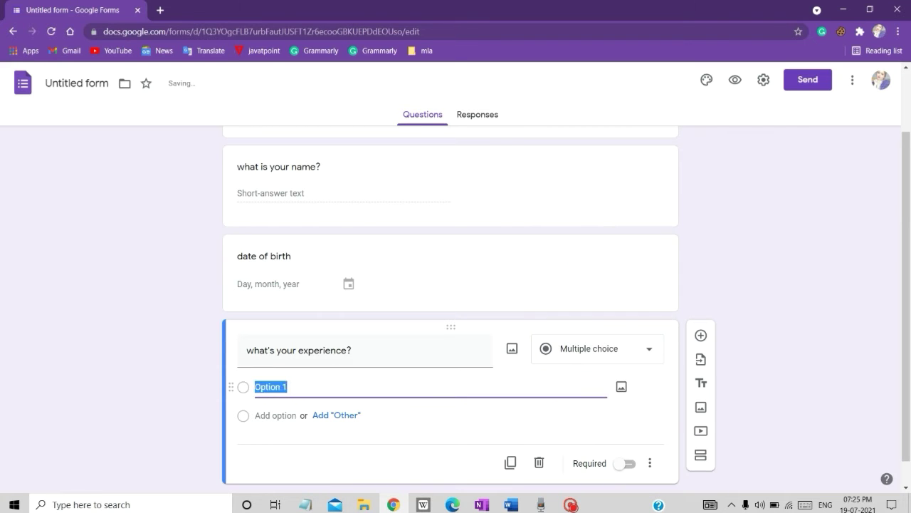
key("BackSpace")
type("good")
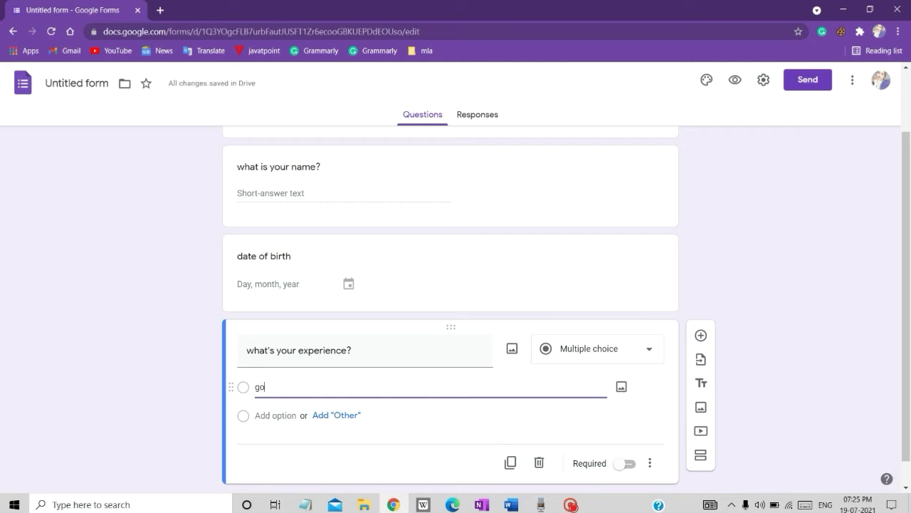
left_click(275, 415)
type("b")
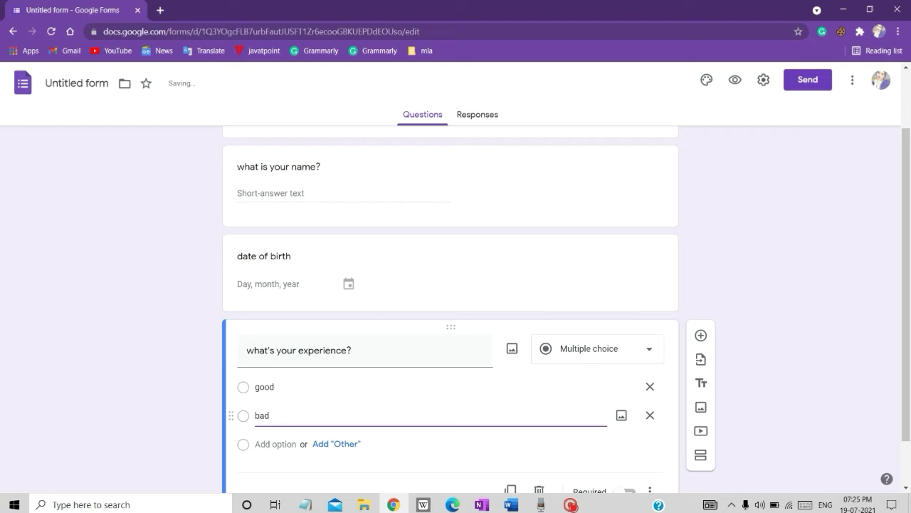
type("ad")
key("Return")
type("excellent")
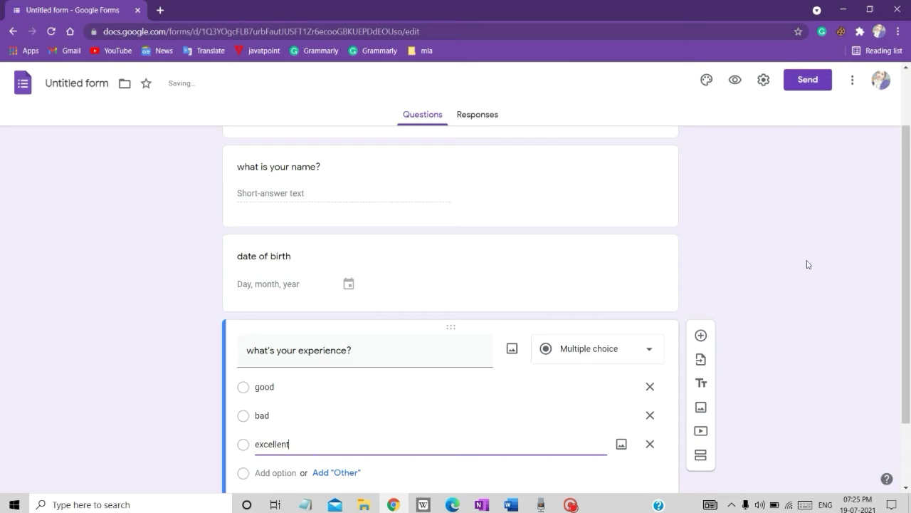
Change the experience question's answer type to Checkboxes
scroll(875, 299, "down", 2)
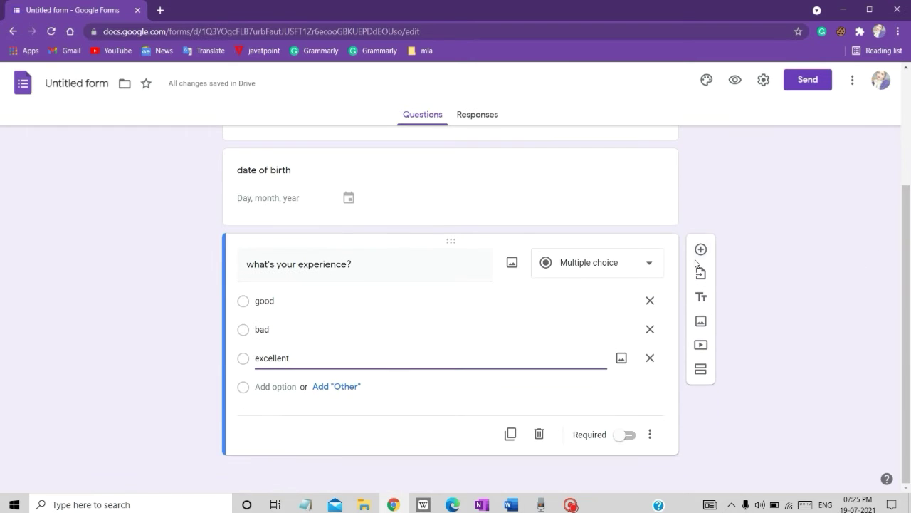
left_click(636, 267)
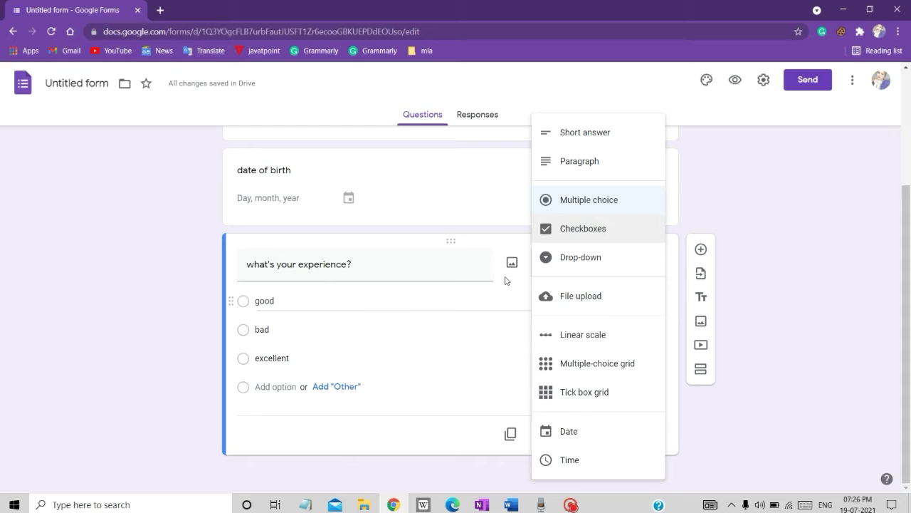
left_click(570, 233)
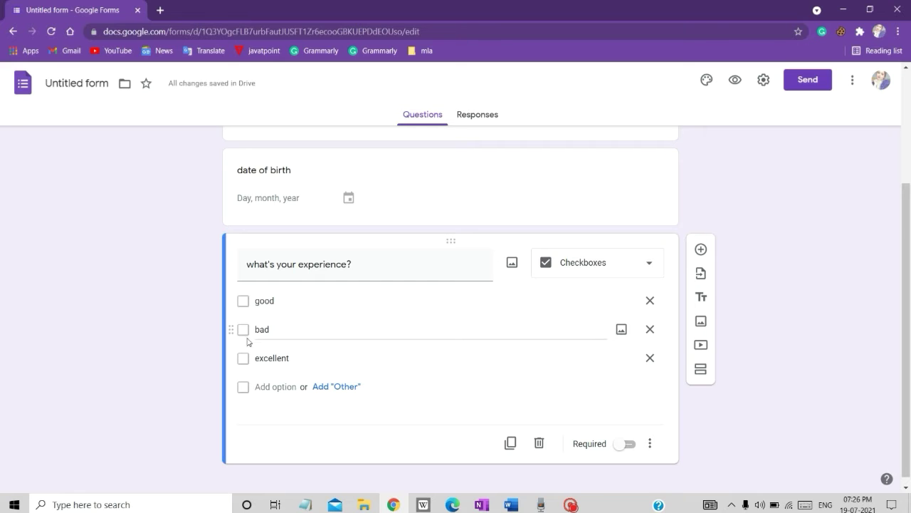
Change the experience question's answer type to Drop-down
left_click(578, 270)
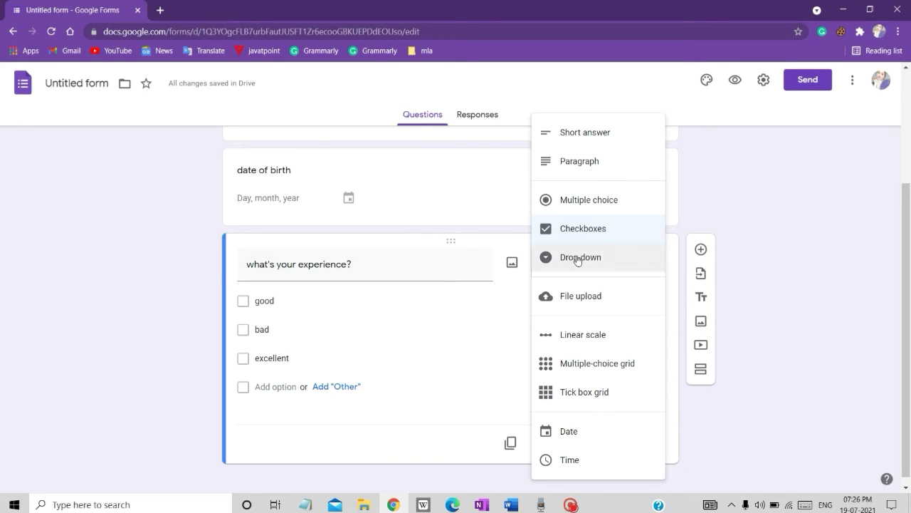
left_click(578, 259)
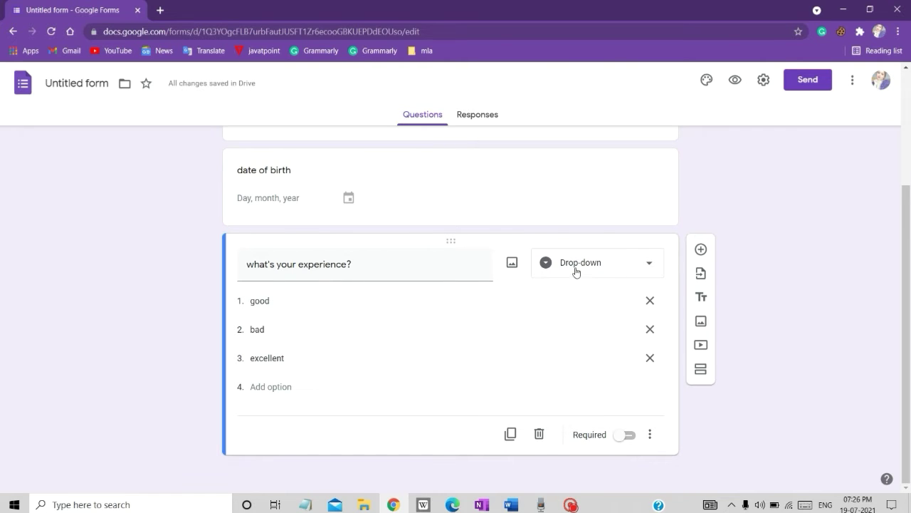
left_click(576, 271)
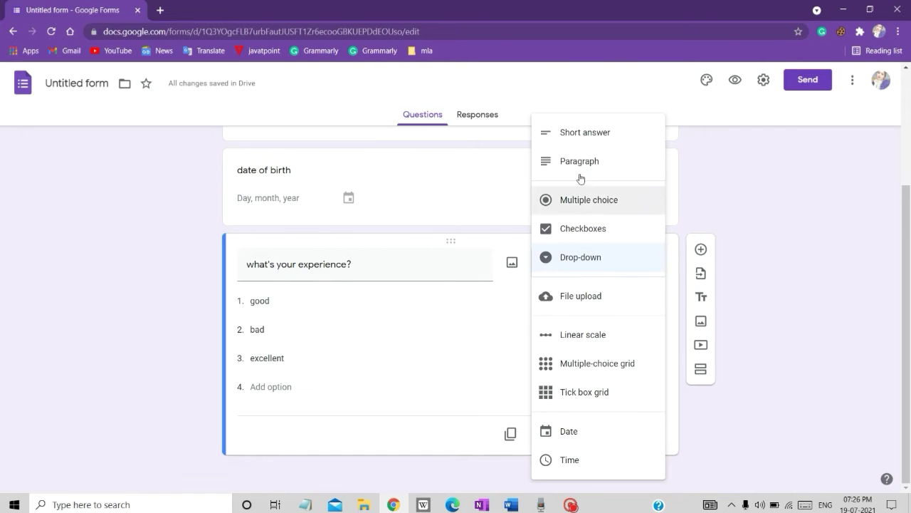
left_click(465, 324)
Change the experience question's answer type to File upload and agree to let respondents upload files to Drive
left_click(572, 272)
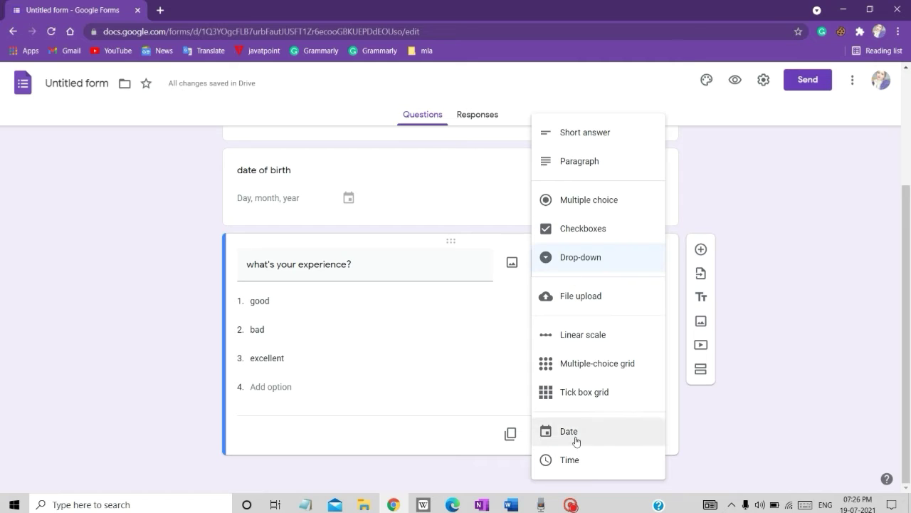
left_click(578, 305)
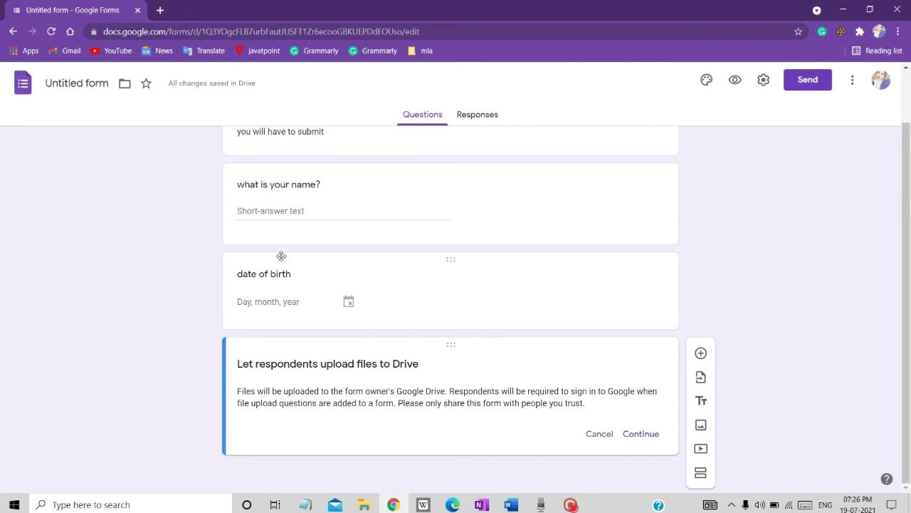
left_click(636, 440)
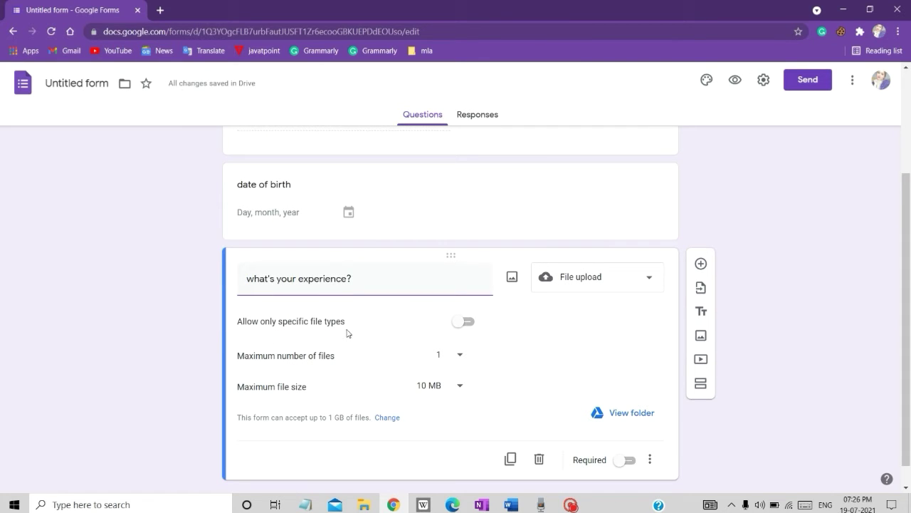
Restrict the experience question's uploads to specific file types: Document, PDF and Presentation
left_click(465, 321)
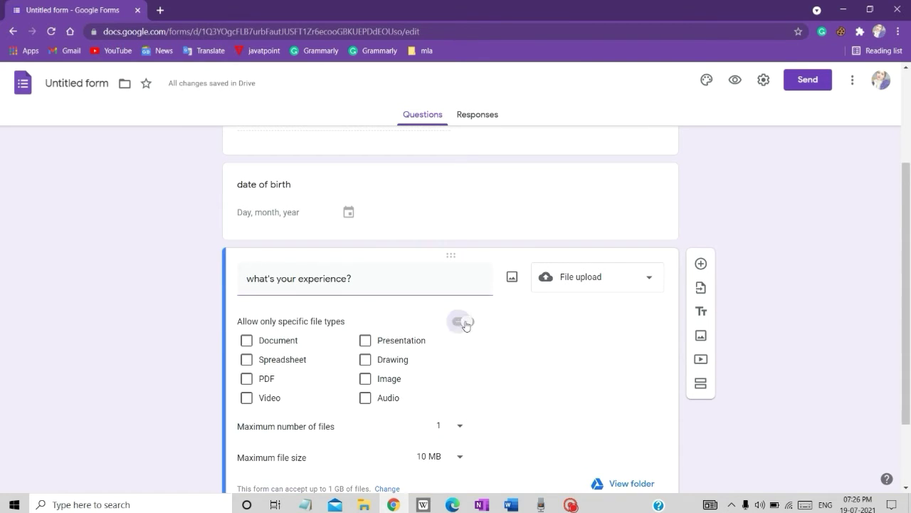
left_click(248, 341)
left_click(247, 379)
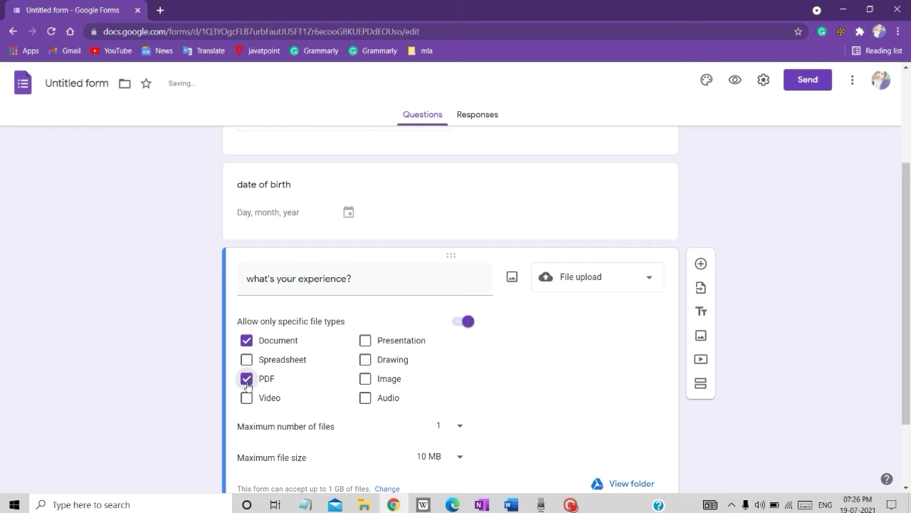
left_click(364, 341)
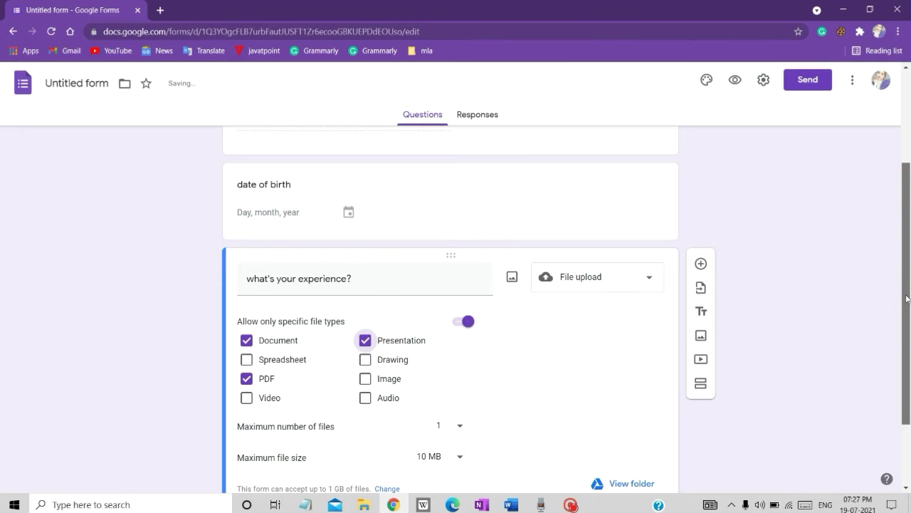
left_click_drag(906, 299, 909, 348)
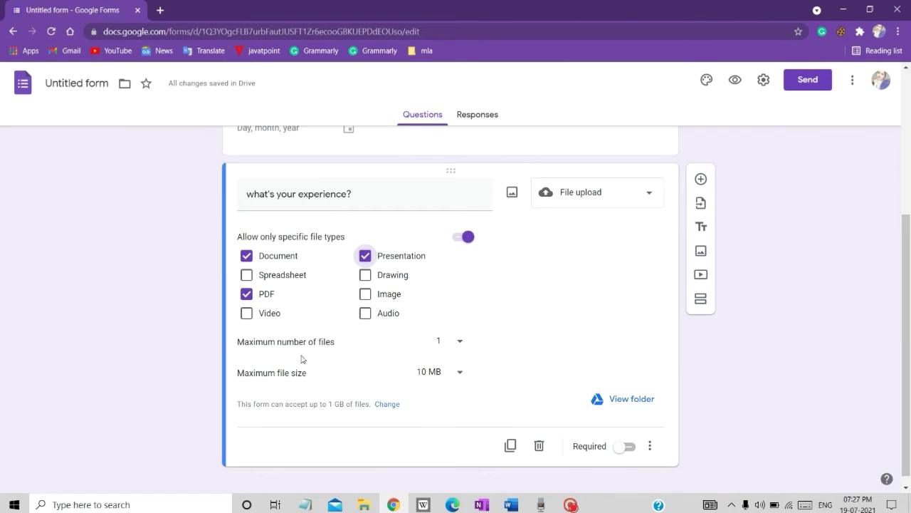
Keep the upload limits at a maximum of 1 file and a maximum file size of 10 MB
left_click(448, 346)
left_click(444, 339)
left_click(457, 375)
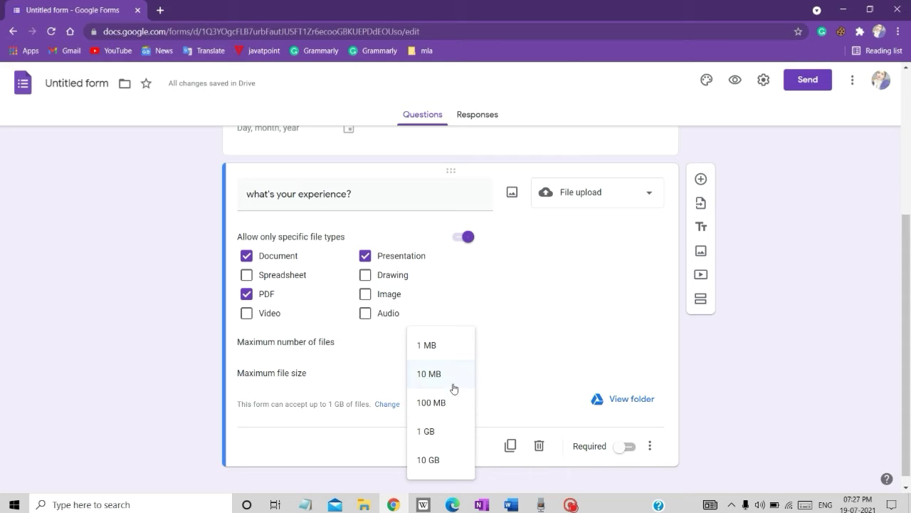
left_click(452, 377)
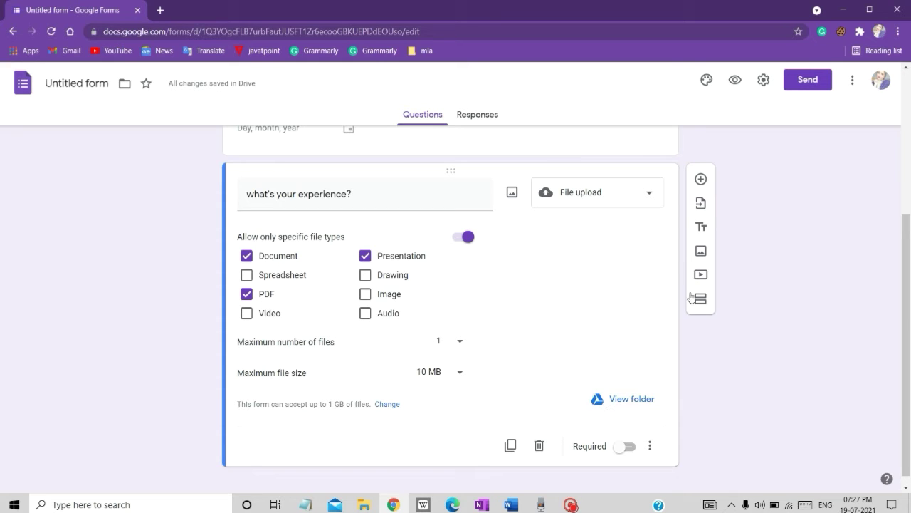
Change the experience question to a Linear scale, labelling 1 as "bad" and 5 as "excelent"
left_click(606, 202)
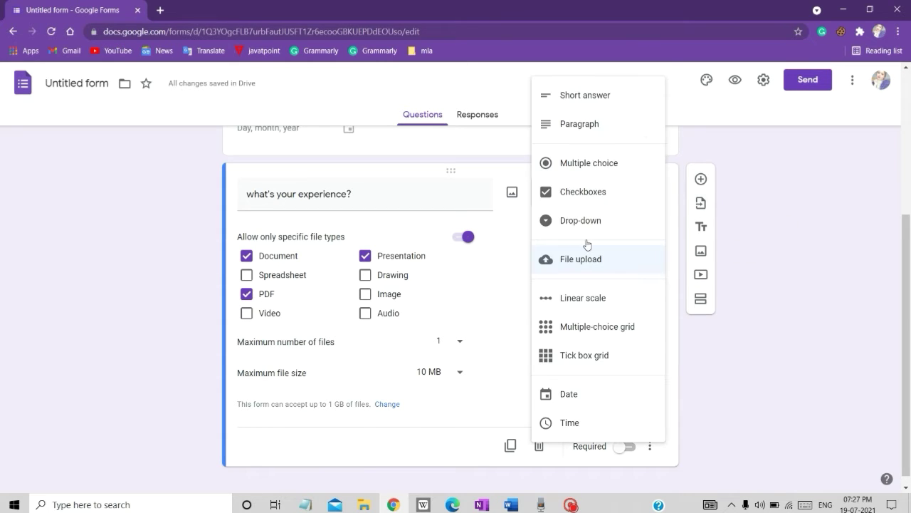
left_click(578, 299)
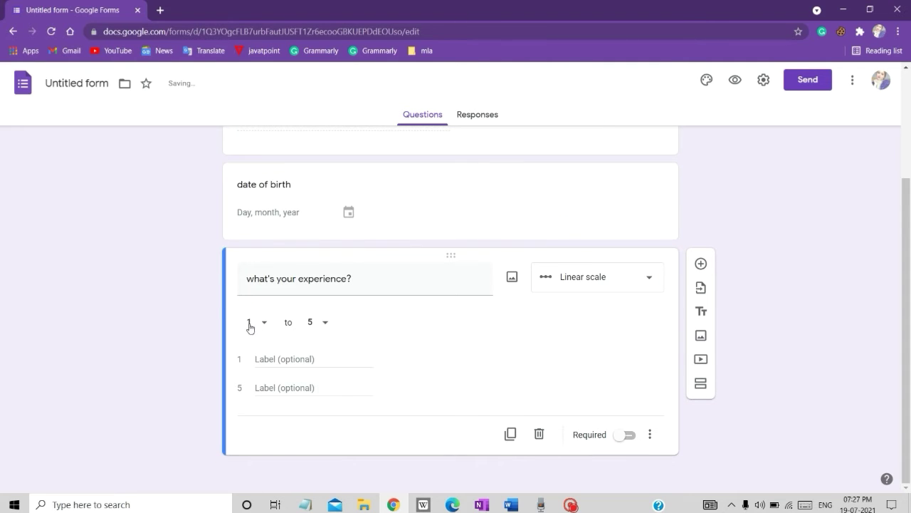
left_click(313, 359)
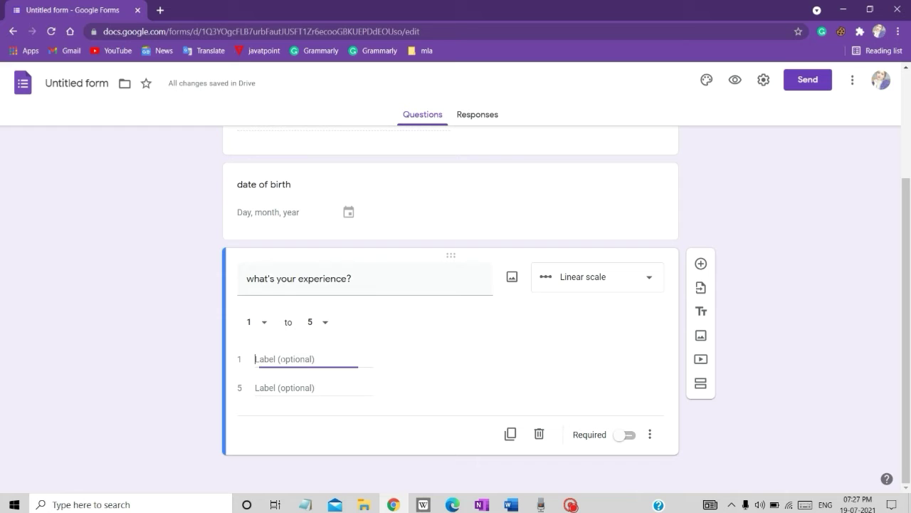
type("bad")
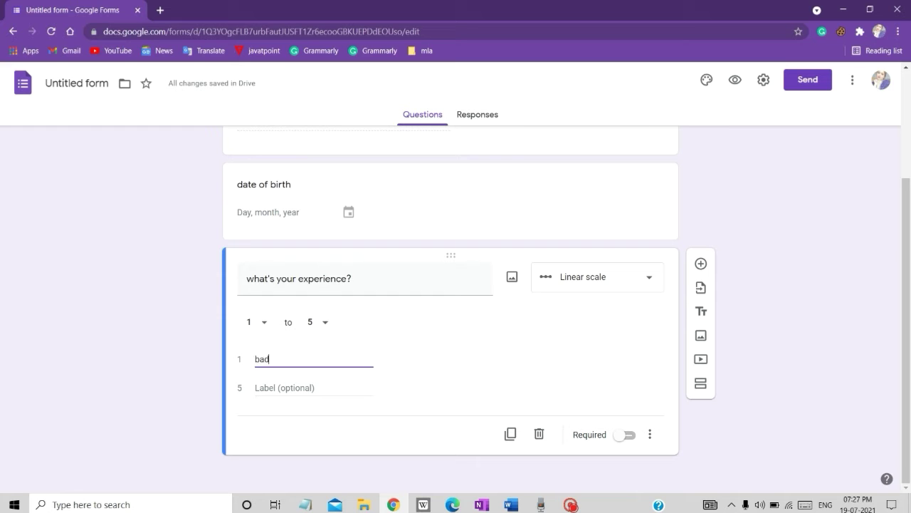
left_click(313, 387)
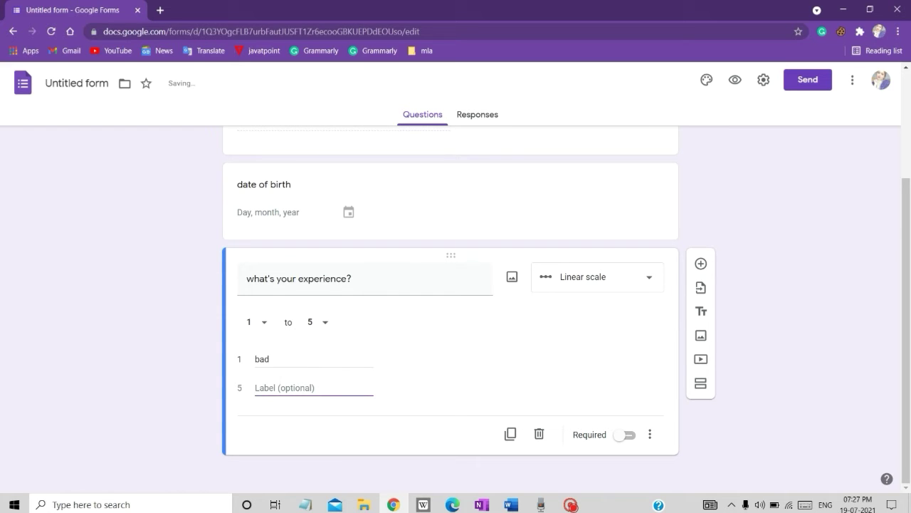
type("excelent")
Switch the experience question's answer type to Multiple-choice grid and from there to Tick box grid
left_click(617, 288)
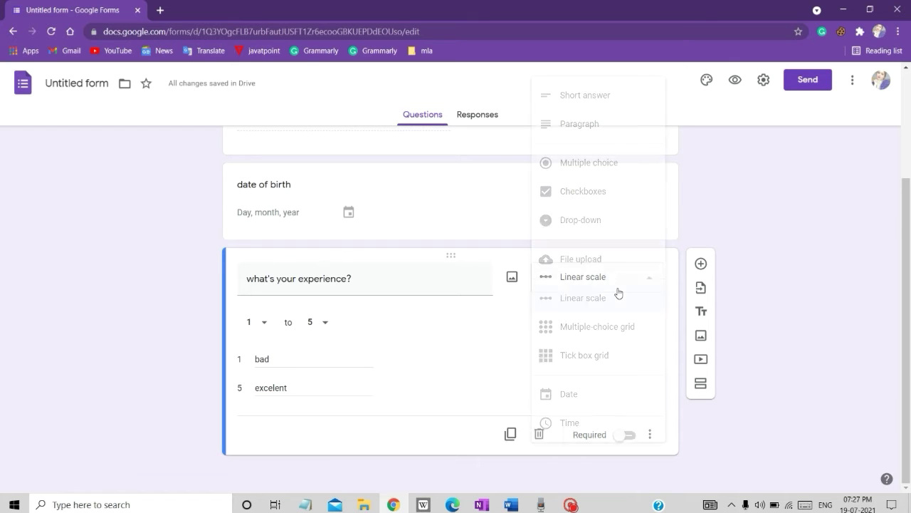
left_click(598, 326)
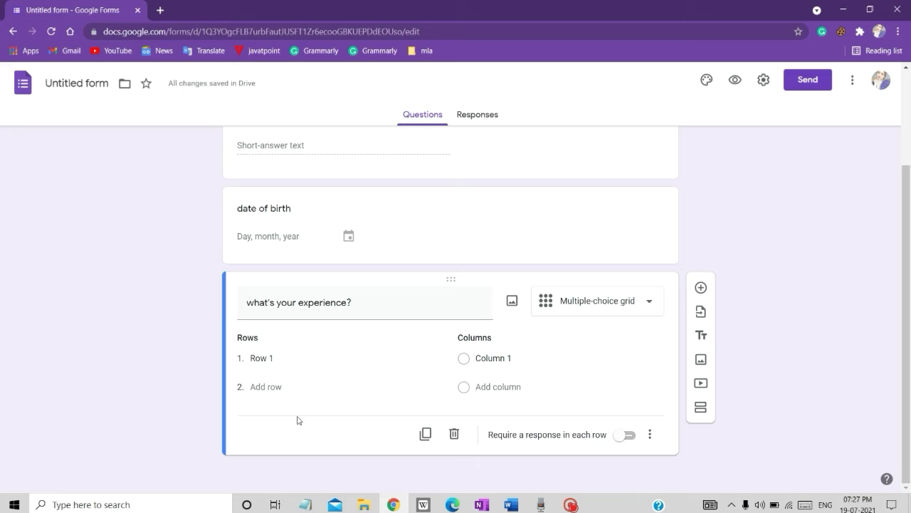
left_click(570, 302)
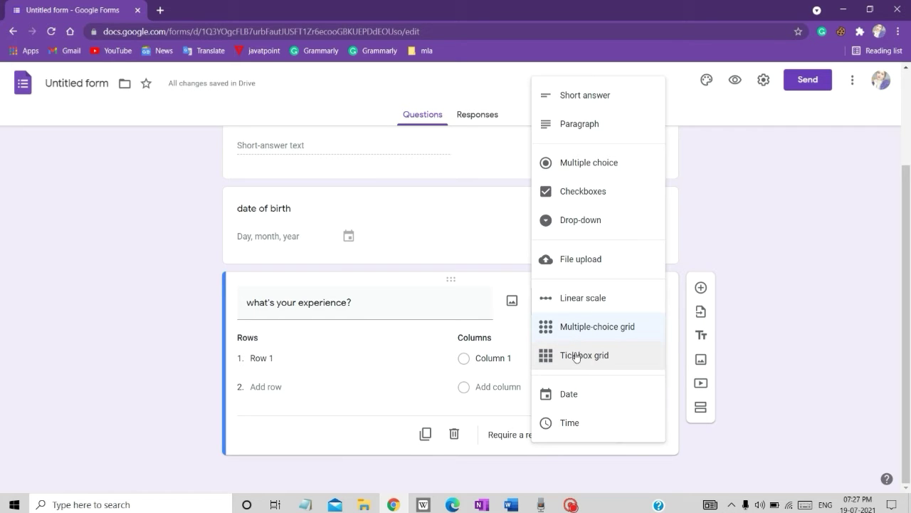
left_click(576, 355)
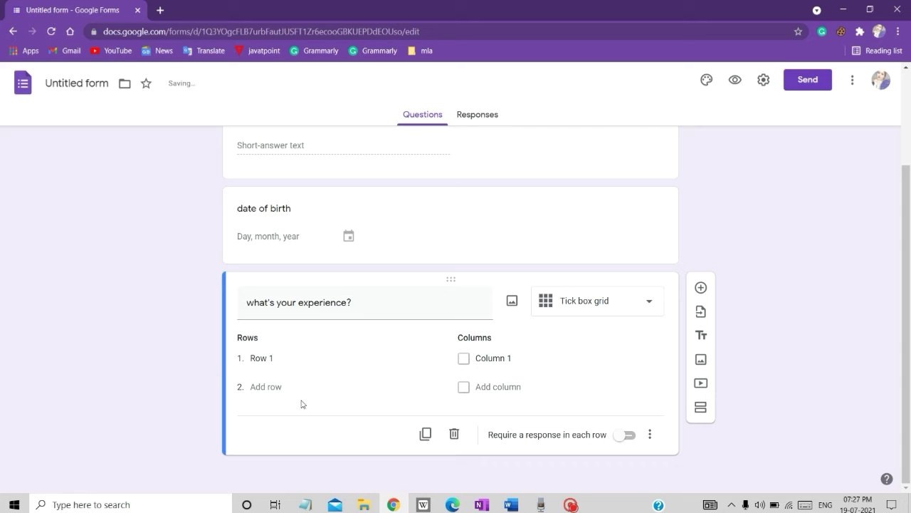
Switch the experience question's answer type to Date and from there to Time
left_click(592, 299)
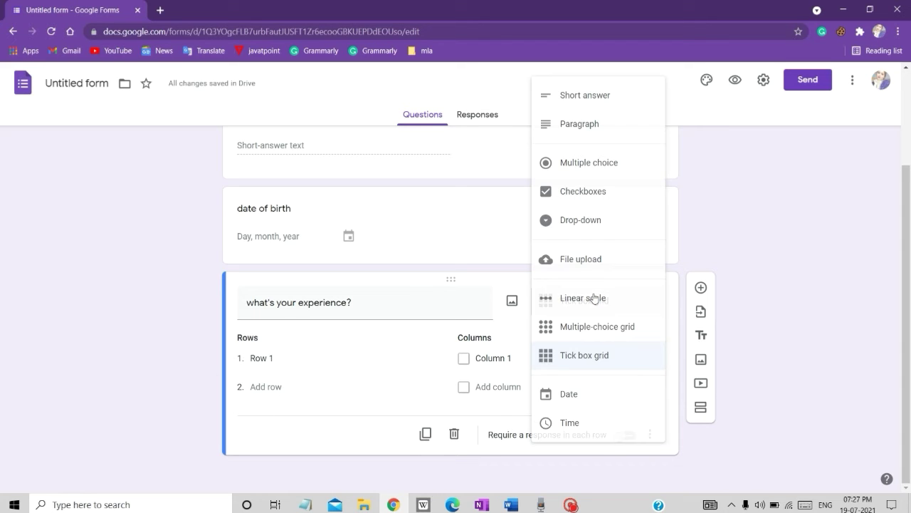
left_click(585, 393)
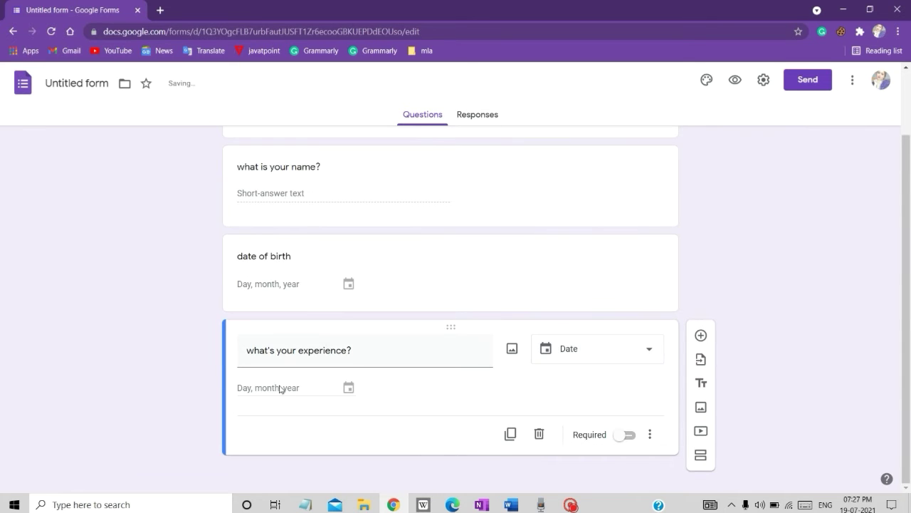
left_click(586, 348)
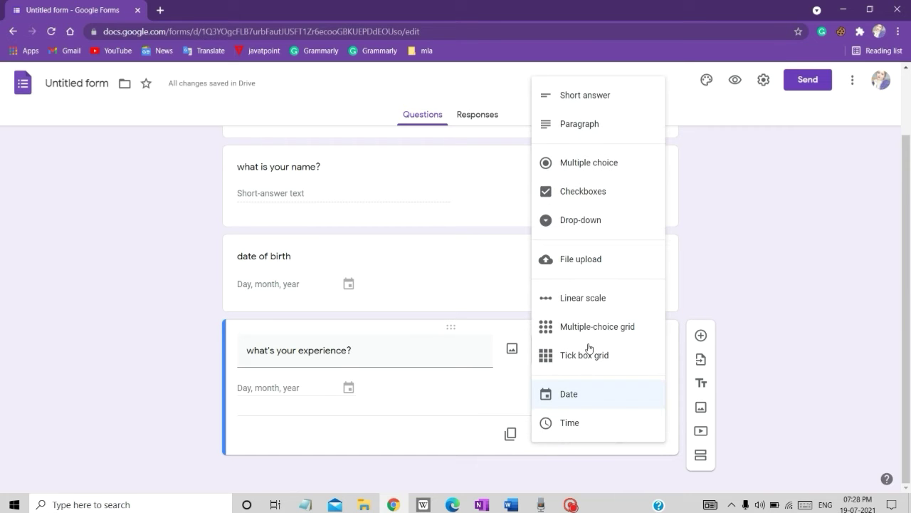
left_click(590, 423)
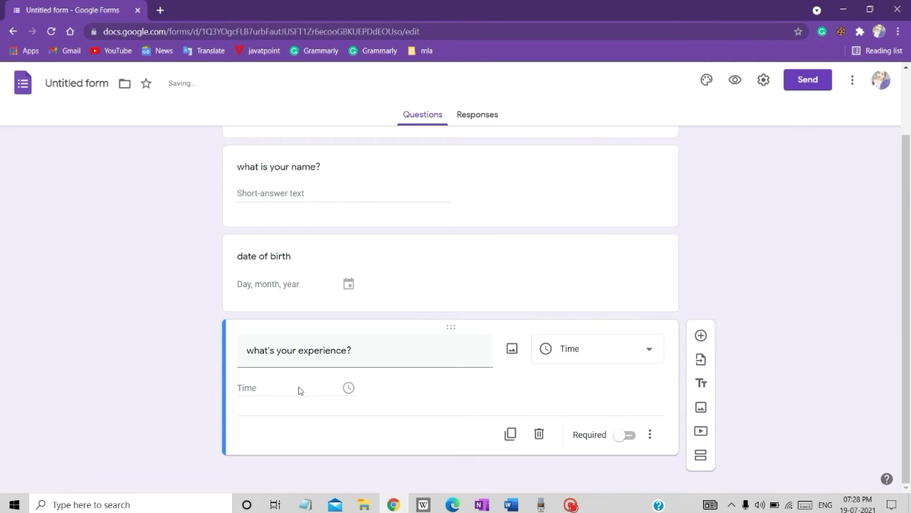
Set the experience question to Multiple choice with the options "good", "bad" and "excellent"
left_click(569, 360)
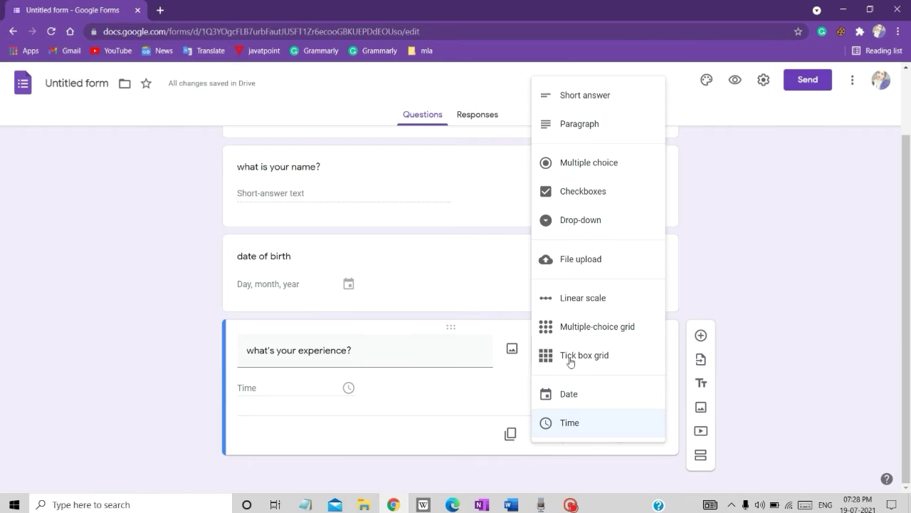
left_click(569, 163)
left_click(306, 387)
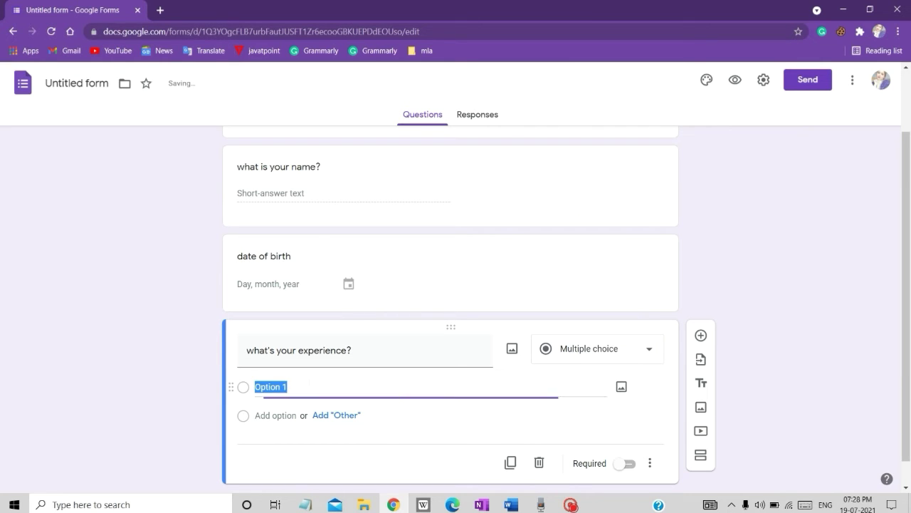
type("good")
key("Return")
type("bad")
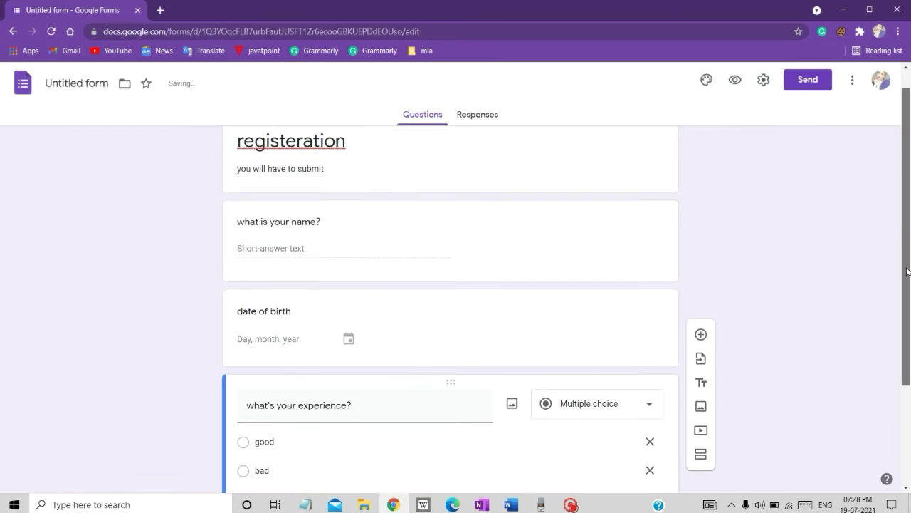
key("Return")
type("excellent")
View the questions that can be imported from the second existing form, and close the import without adding any
scroll(909, 341, "up", 3)
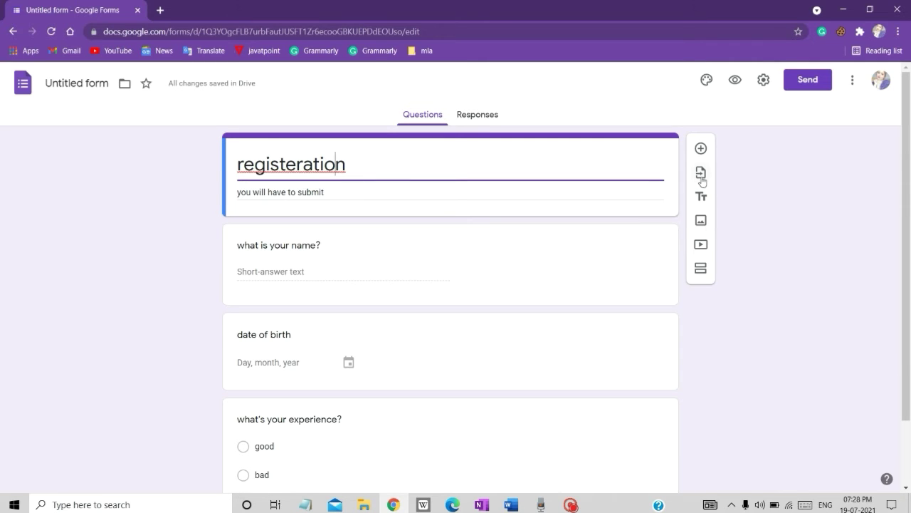
left_click(702, 176)
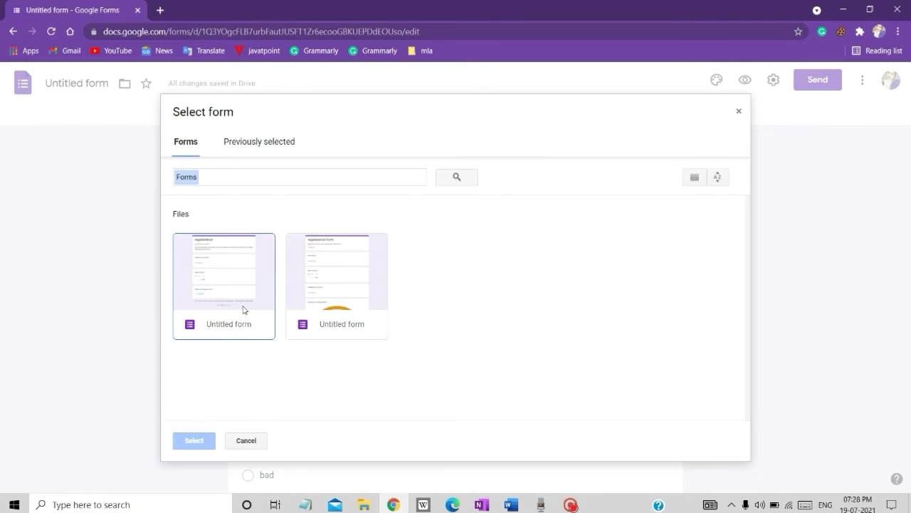
left_click(302, 285)
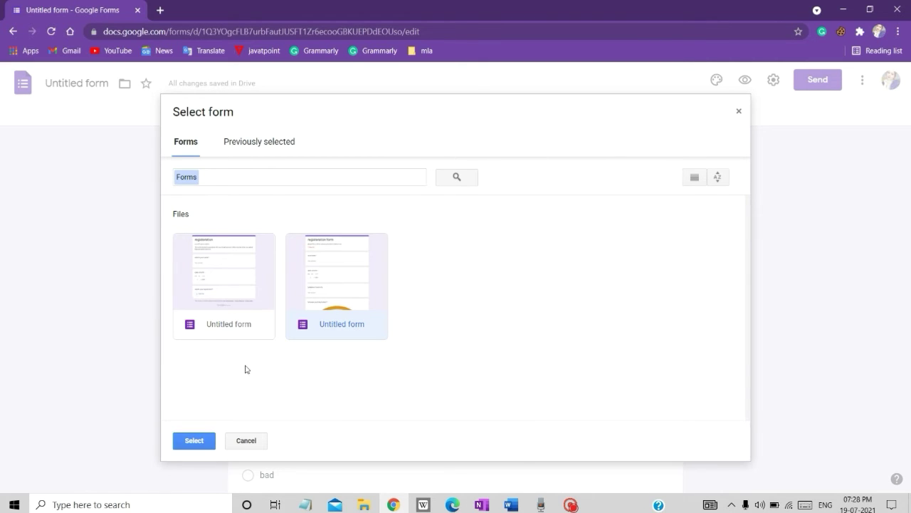
left_click(197, 441)
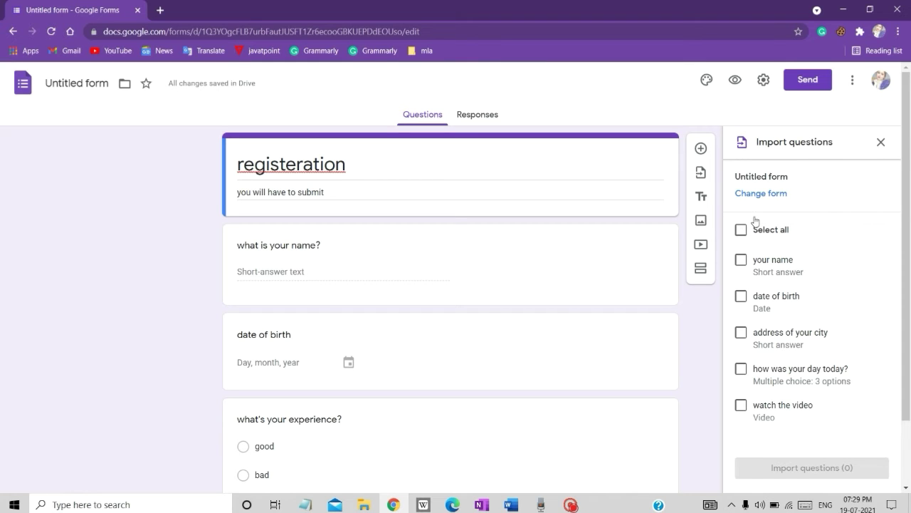
left_click(878, 144)
Add a title and description block below the form header, clear its placeholder title and delete the block
left_click(703, 197)
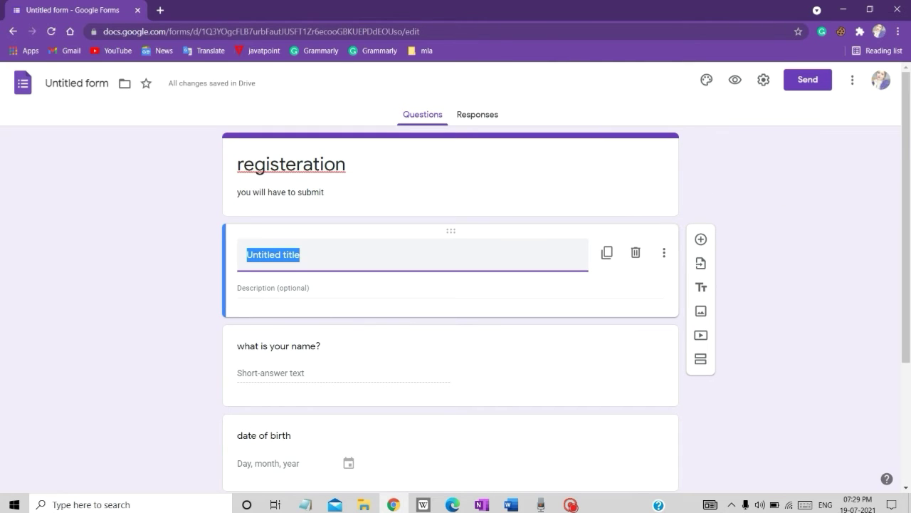
key("BackSpace")
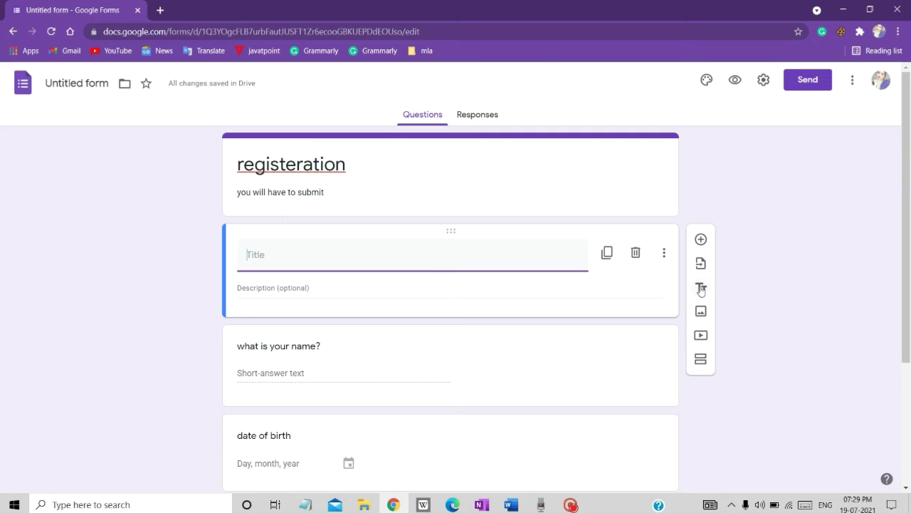
left_click(631, 253)
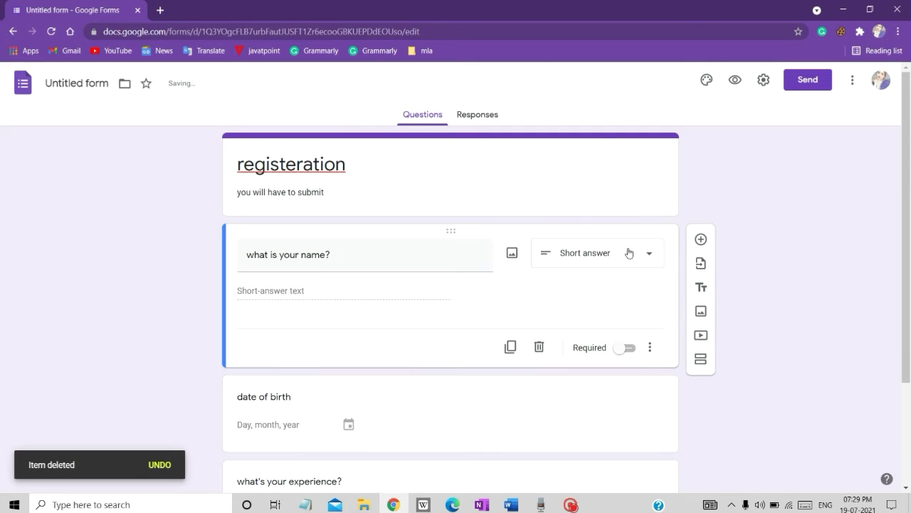
Start adding an image after the name question and look through the upload, camera, URL, Photos and Google Drive sources
left_click(701, 312)
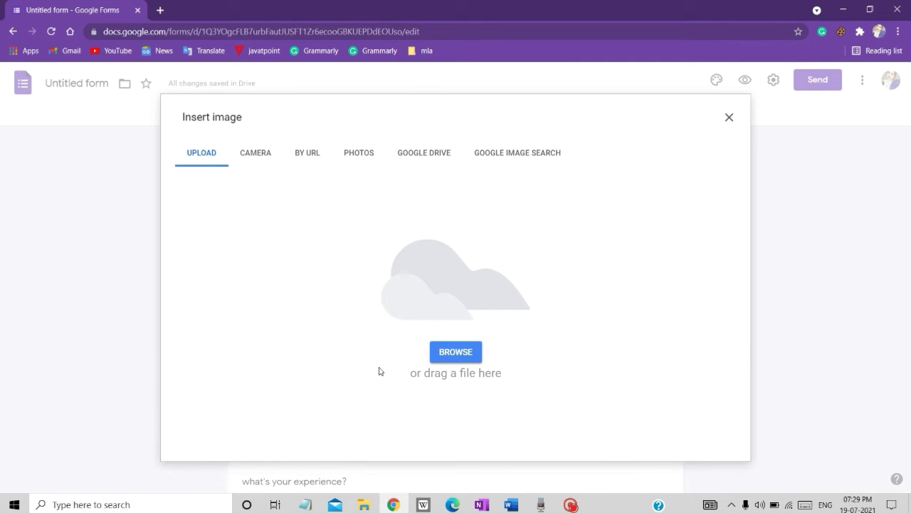
left_click(251, 162)
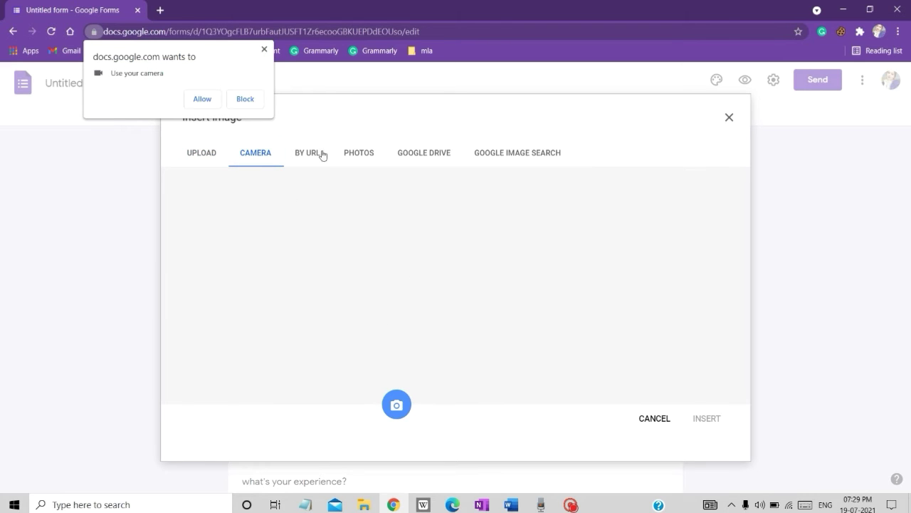
left_click(265, 49)
left_click(307, 157)
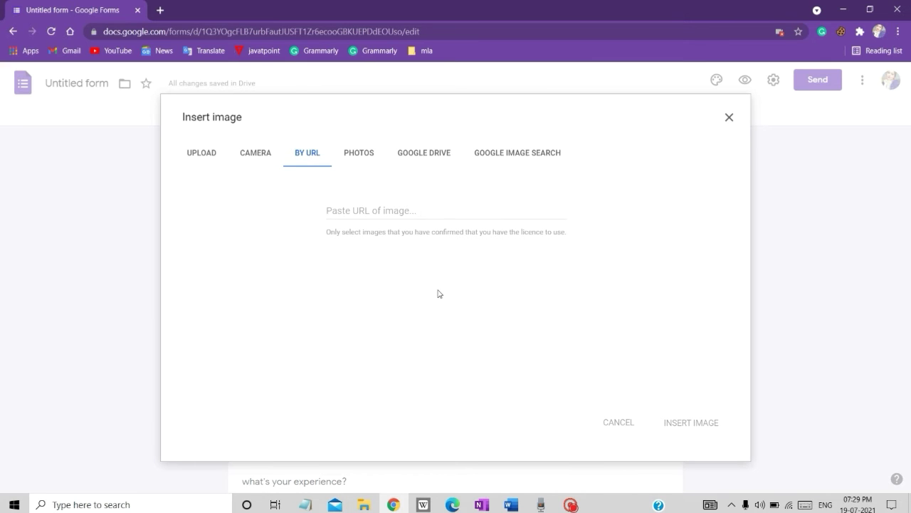
left_click(357, 158)
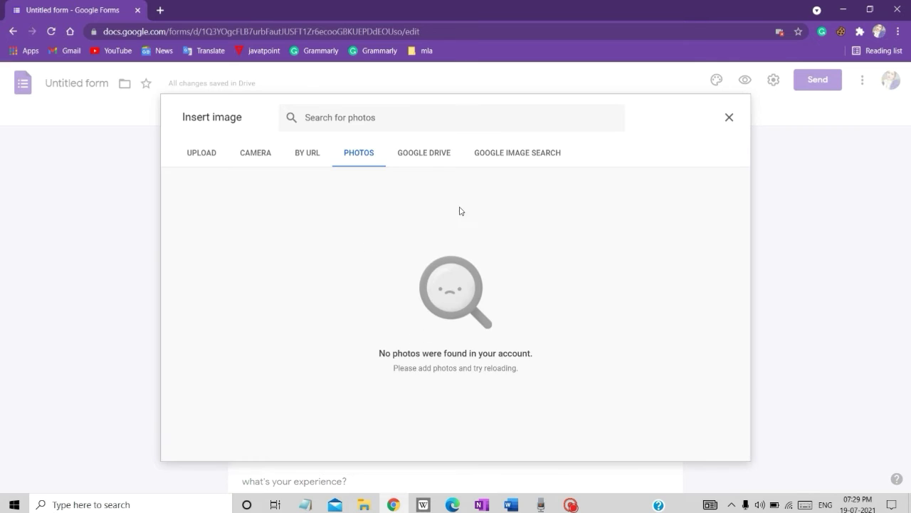
left_click(423, 161)
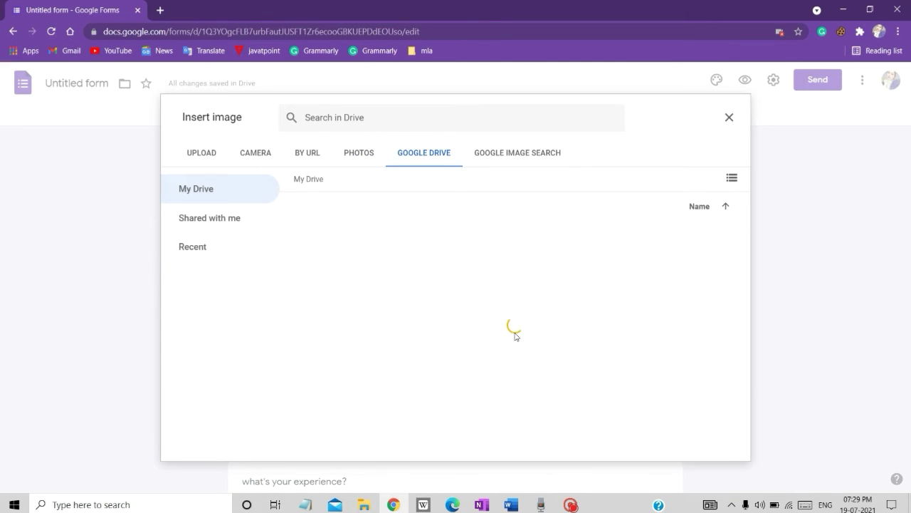
Search Google images for "happy" and insert the blue "Happy Happy" lettering image below the name question
left_click(490, 160)
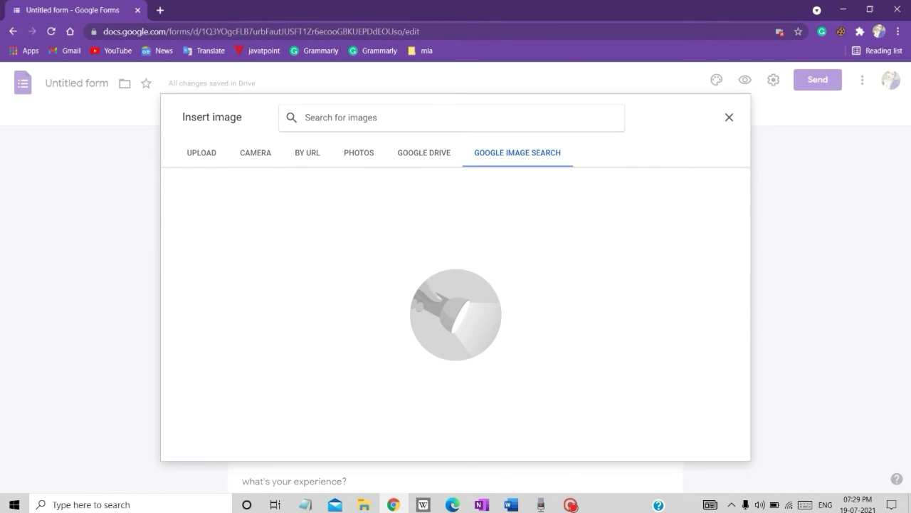
type("happy")
key("Return")
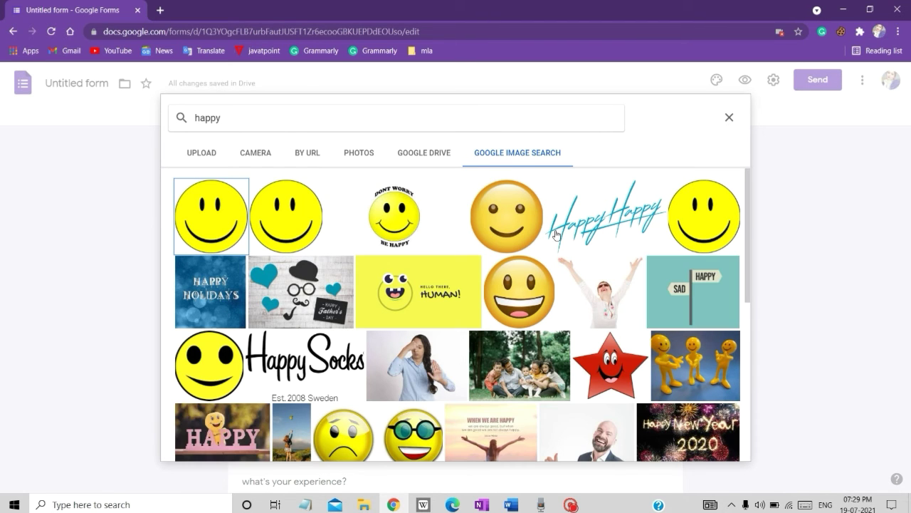
left_click(610, 219)
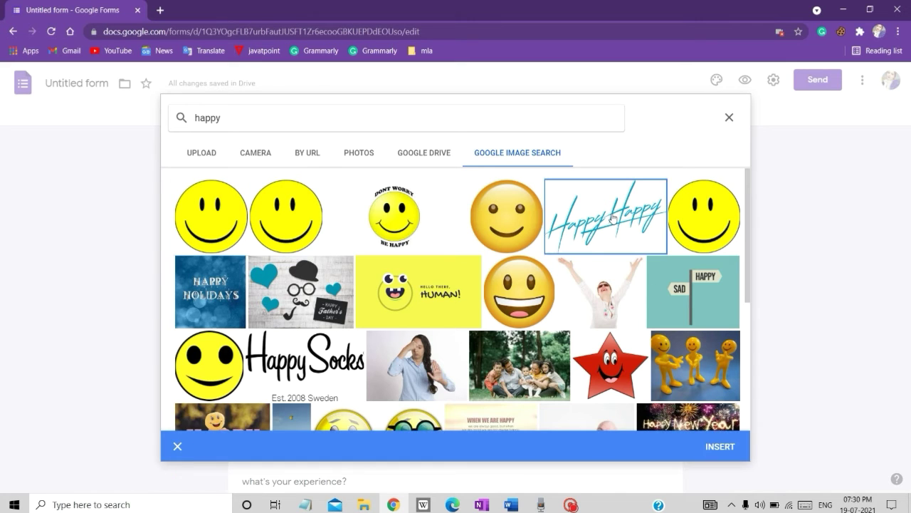
left_click(729, 452)
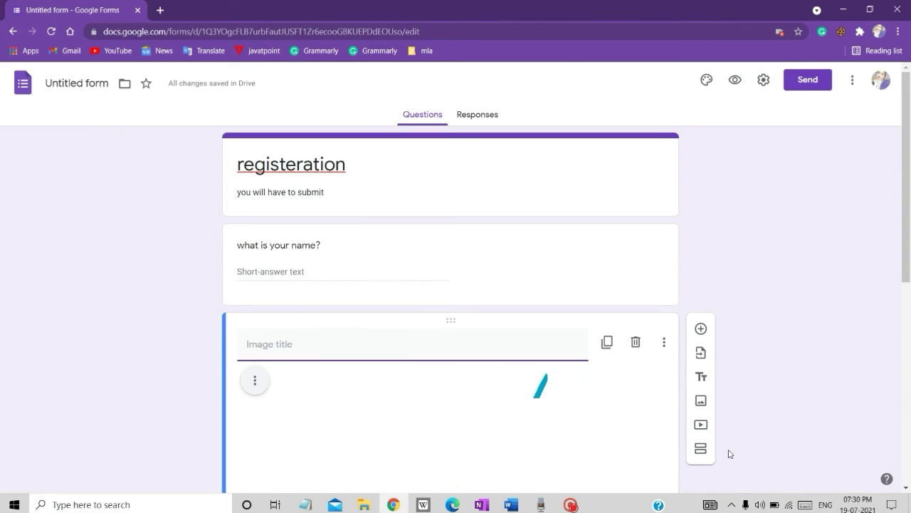
Give the inserted image the title "happy happy"
left_click_drag(907, 226, 908, 273)
type("ha")
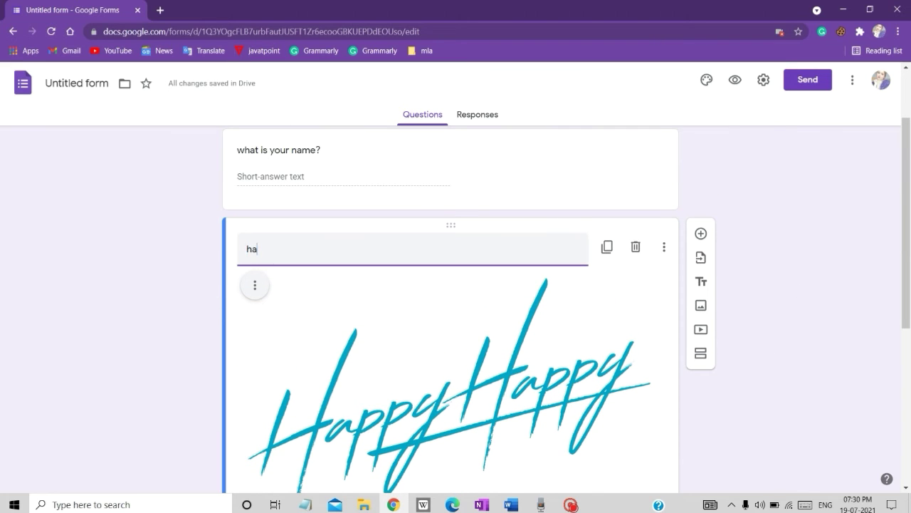
type("ppy happy")
mouse_move(909, 273)
left_mouse_down()
mouse_move(909, 430)
mouse_move(908, 259)
left_mouse_up()
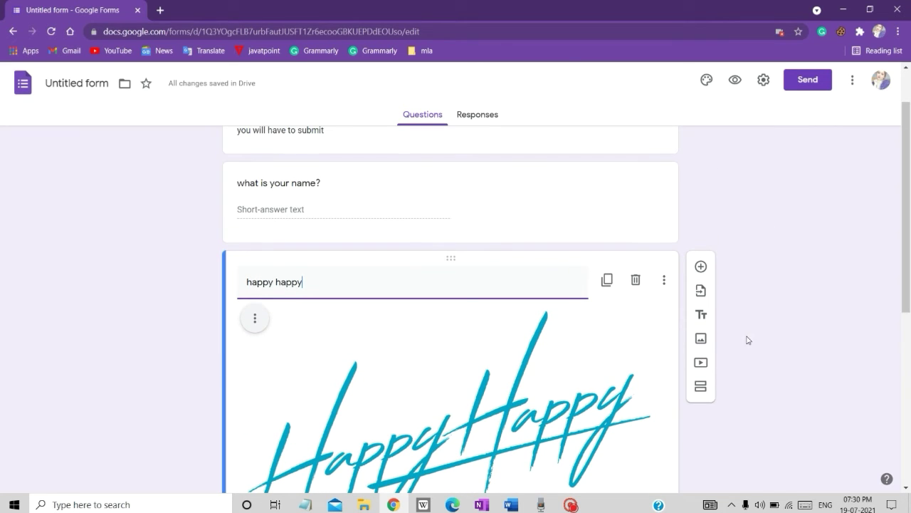
Start adding a video, check the URL option and search YouTube for videos by the creator's name
left_click(700, 364)
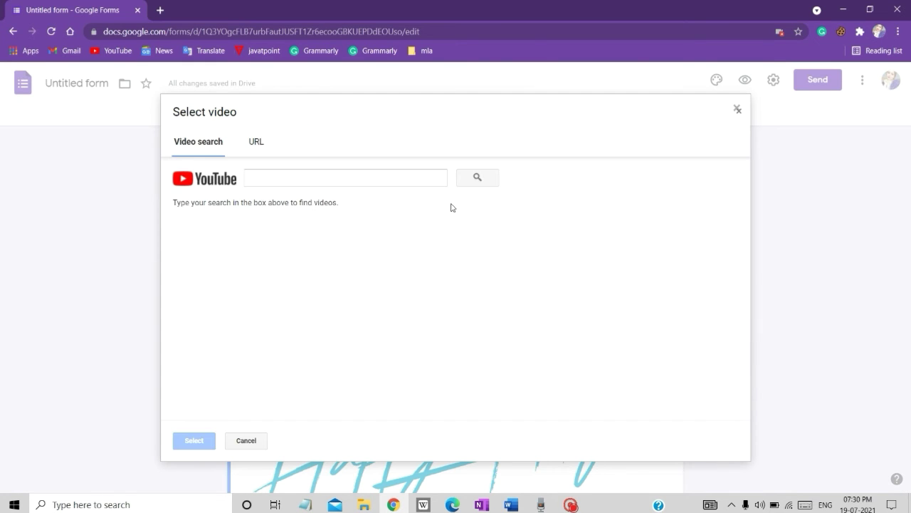
left_click(256, 143)
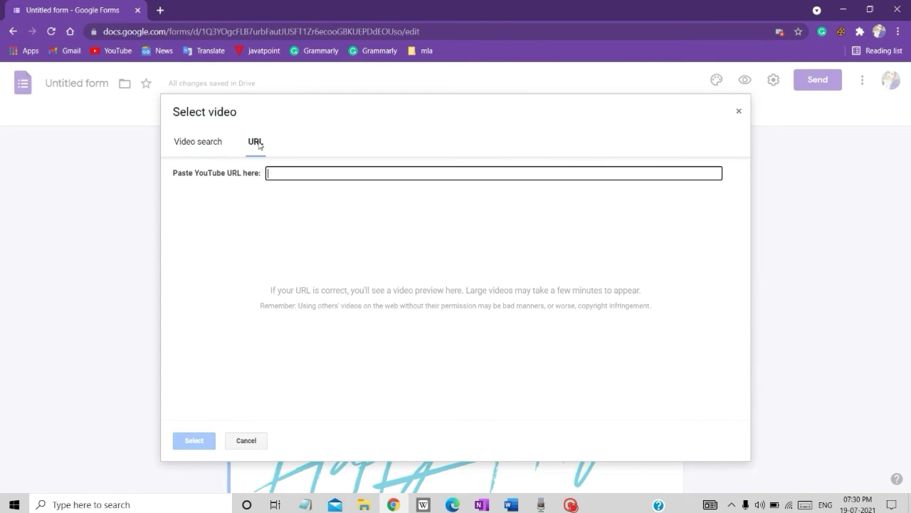
left_click(207, 146)
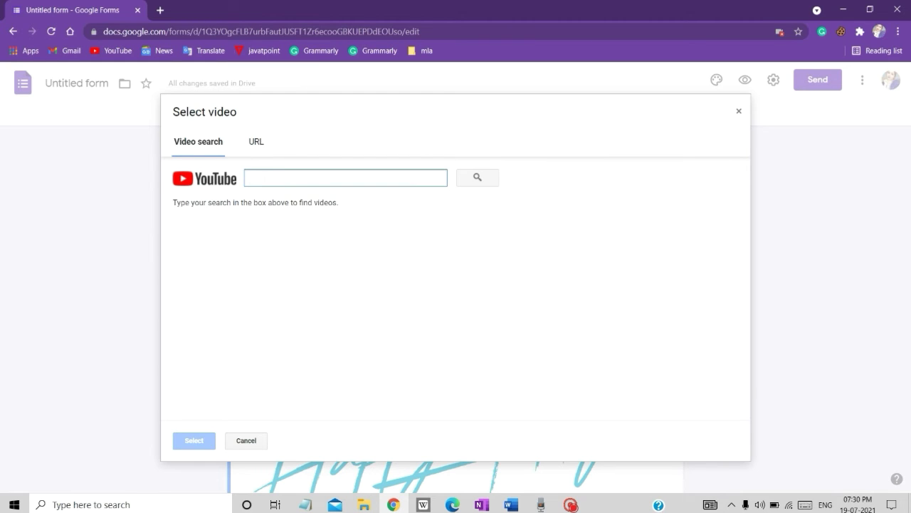
type("karamjyot kaur")
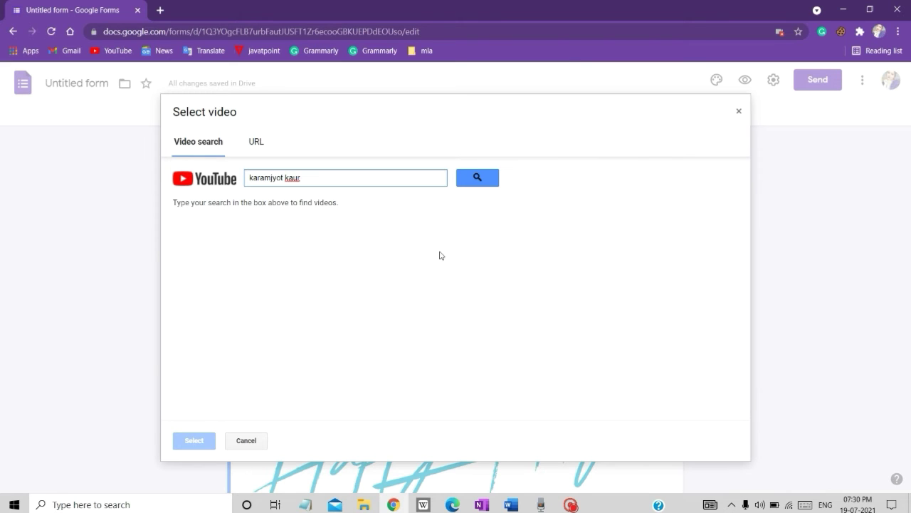
left_click(476, 178)
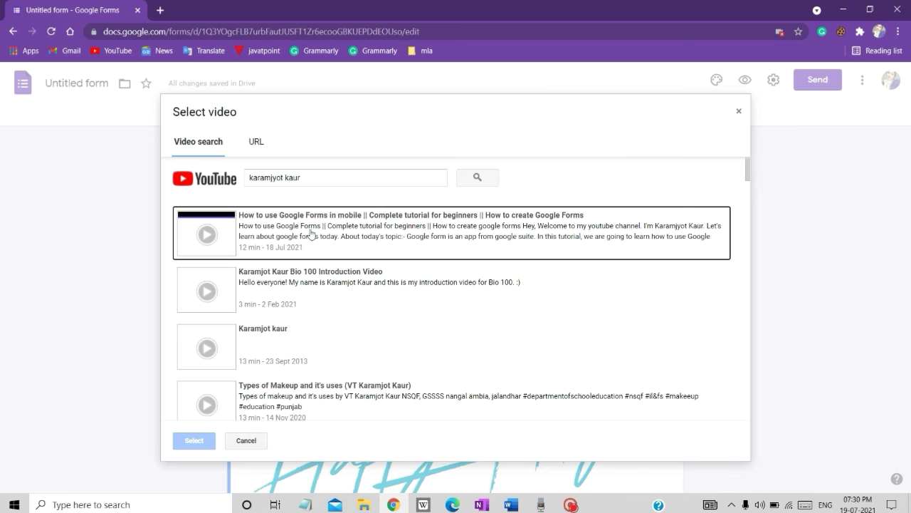
Insert the "How to use Google Forms in mobile" video below the image and title it "watch the video"
left_click(252, 241)
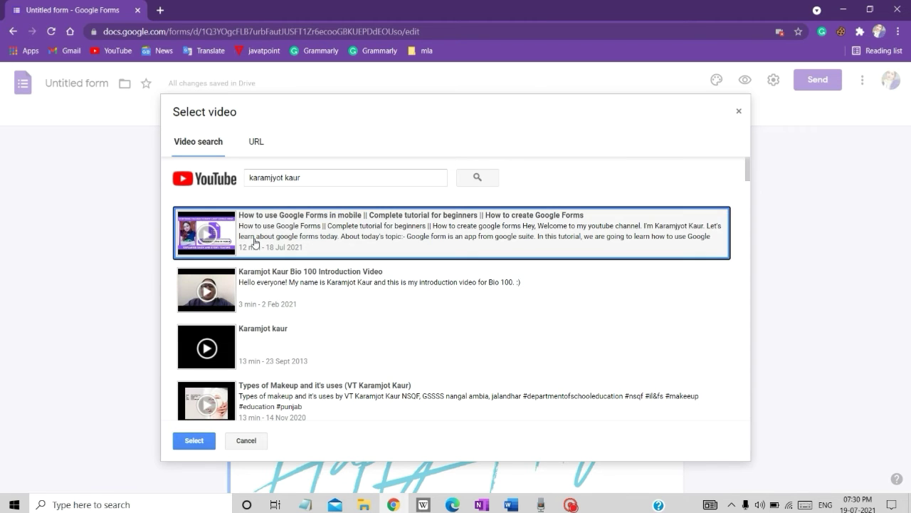
left_click(189, 441)
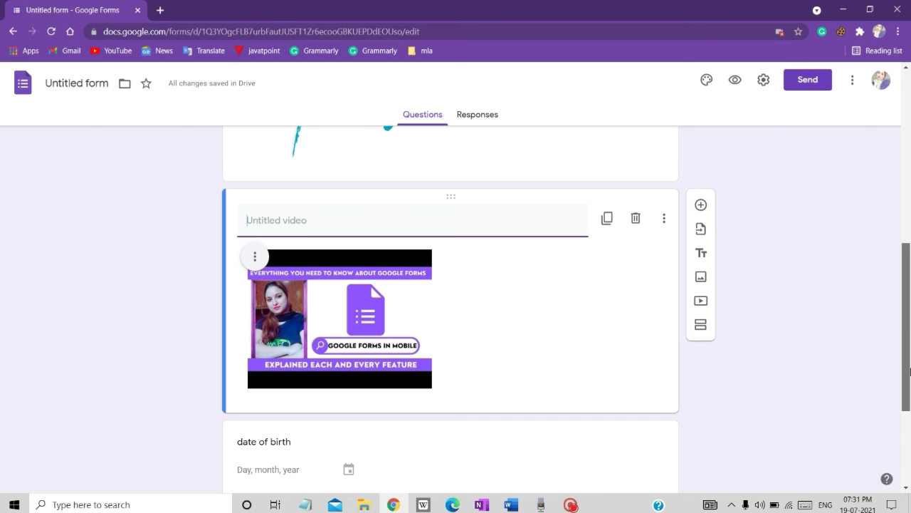
left_click_drag(910, 372, 910, 316)
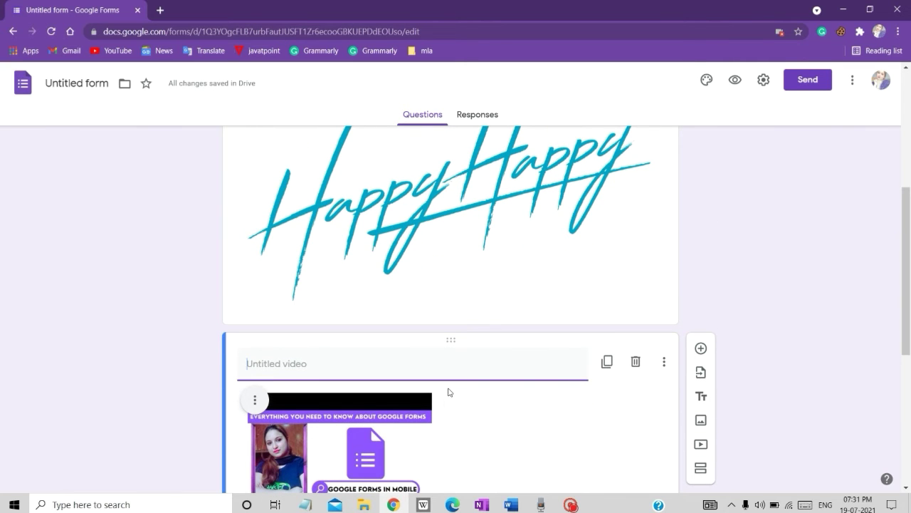
type("watch the video")
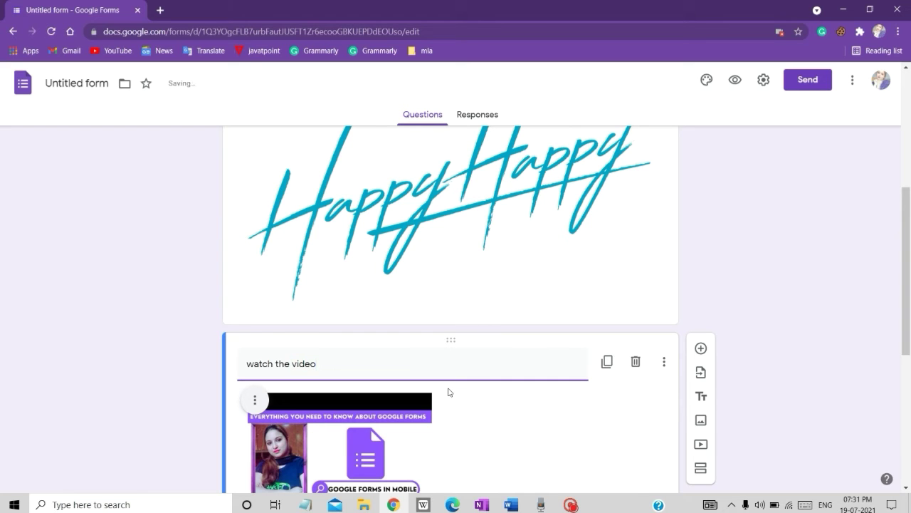
Add a new section after the video and review how the form's questions are divided between the sections
left_click(700, 466)
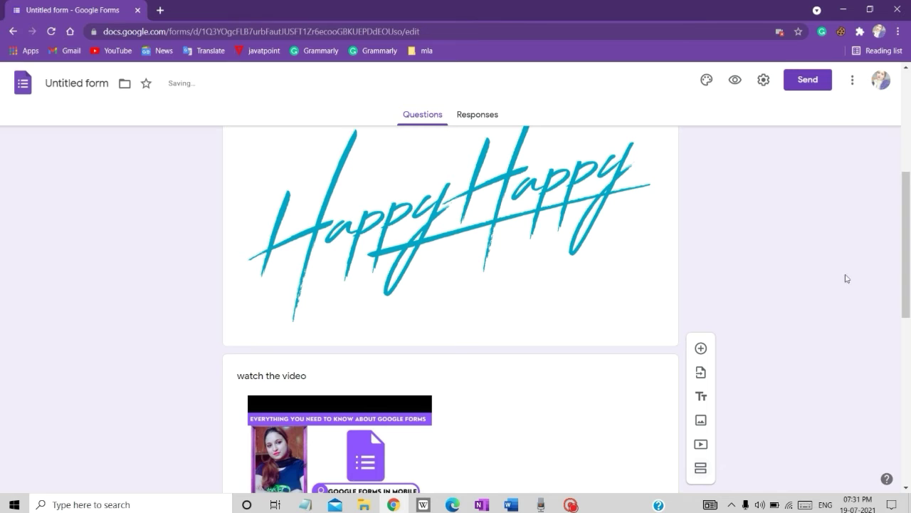
left_click_drag(904, 265, 910, 403)
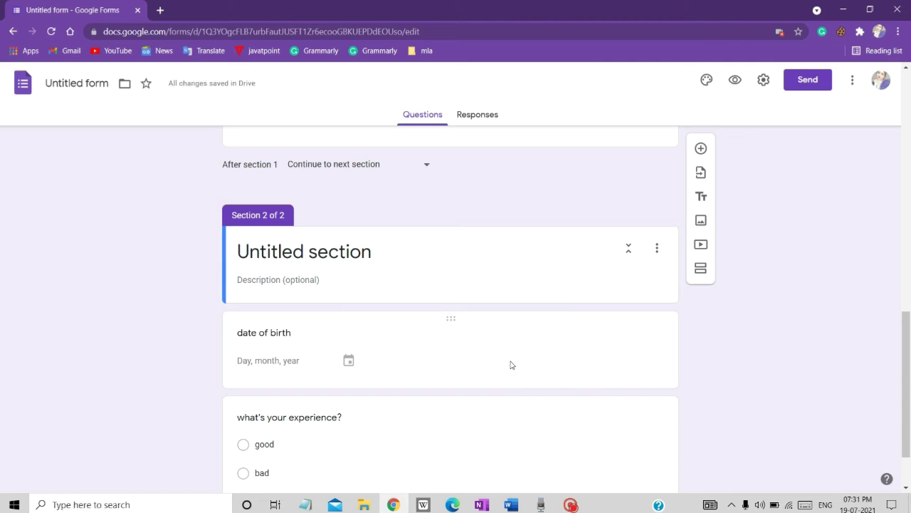
left_click_drag(909, 331, 909, 91)
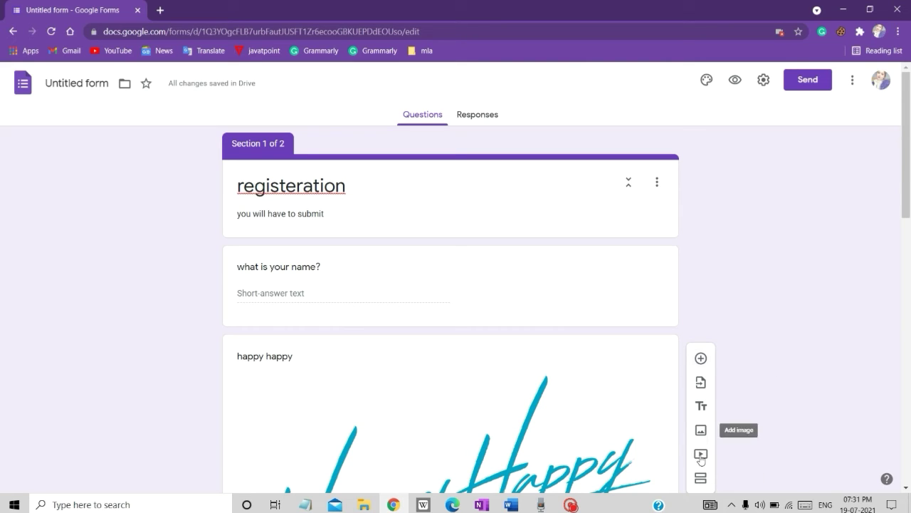
View the form's responses and return to its questions
left_click(468, 117)
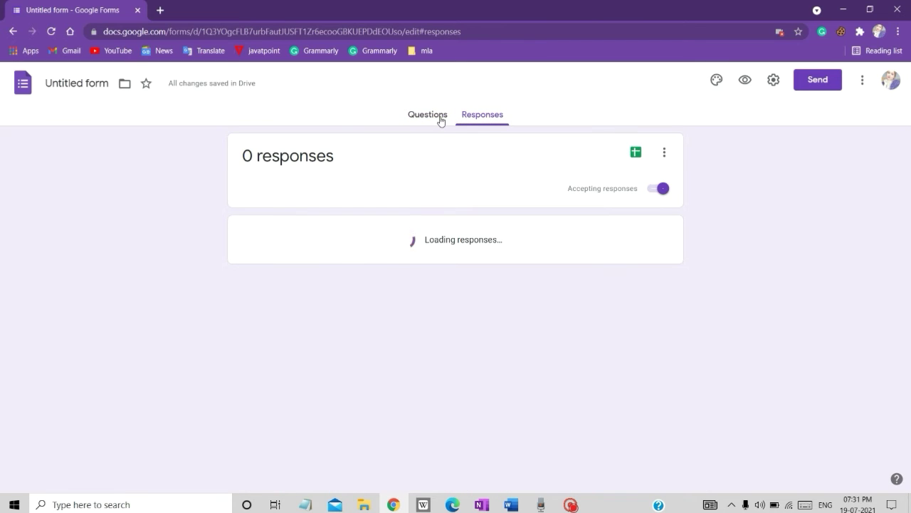
left_click(438, 116)
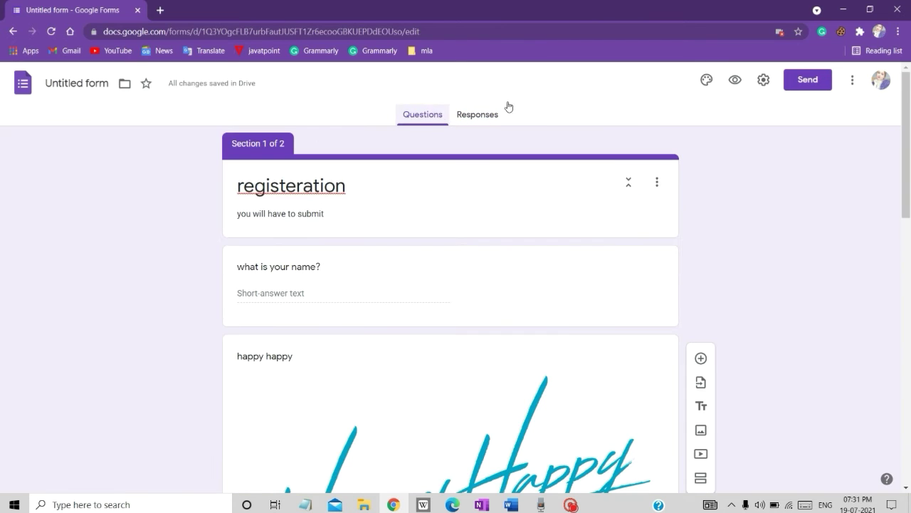
Set the form's header image to the open book with heart-shaped pages from the Work and School themes
left_click(706, 82)
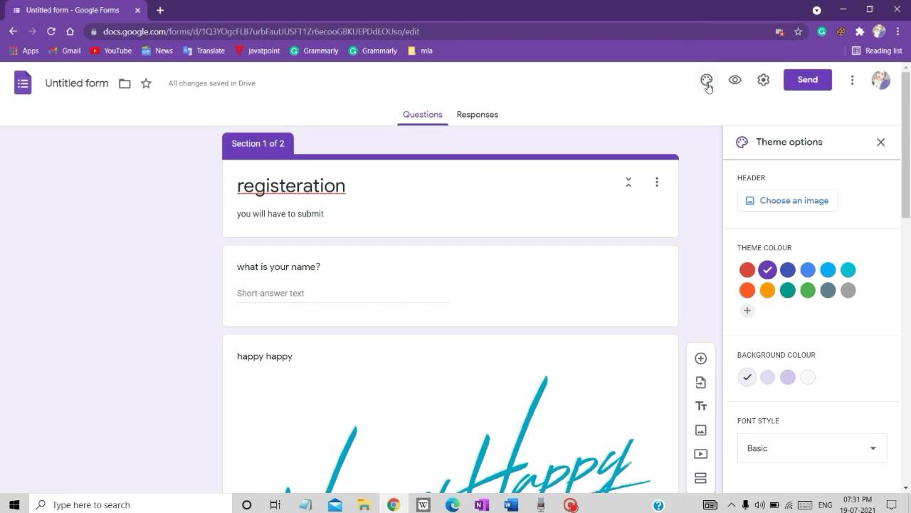
left_click(788, 207)
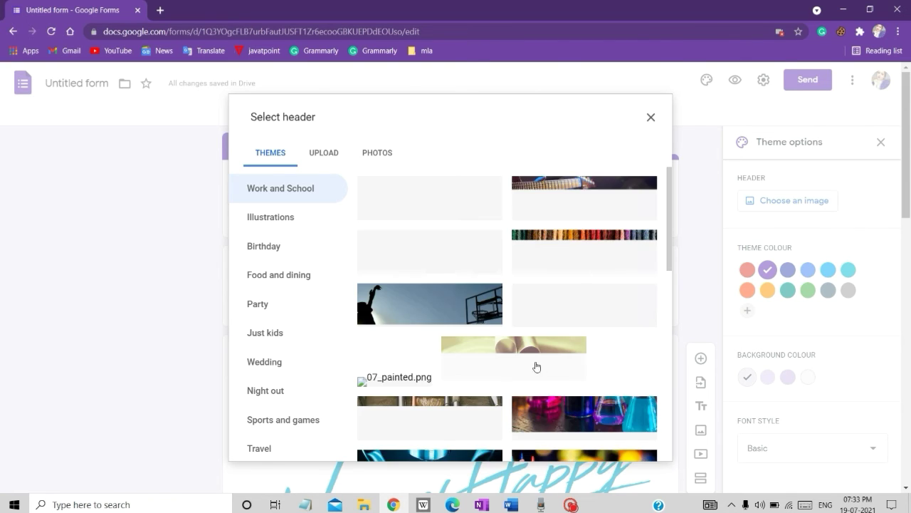
left_click(522, 358)
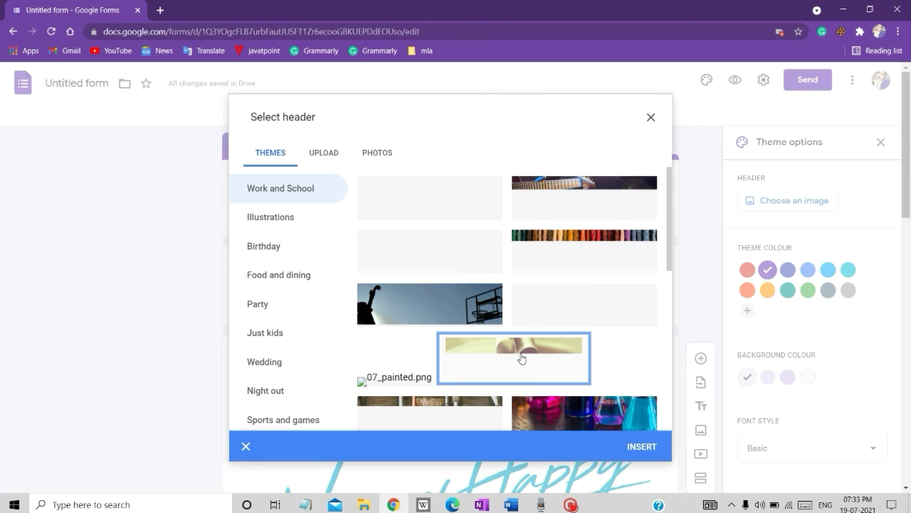
left_click(630, 451)
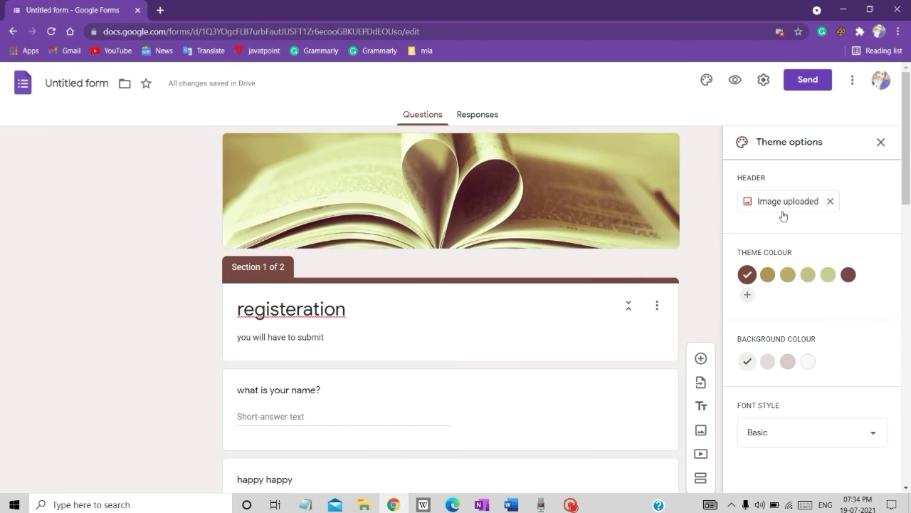
Try several theme colours, including #b8a969 and the light green, and return to the brown #754542
left_click(767, 276)
left_click(788, 280)
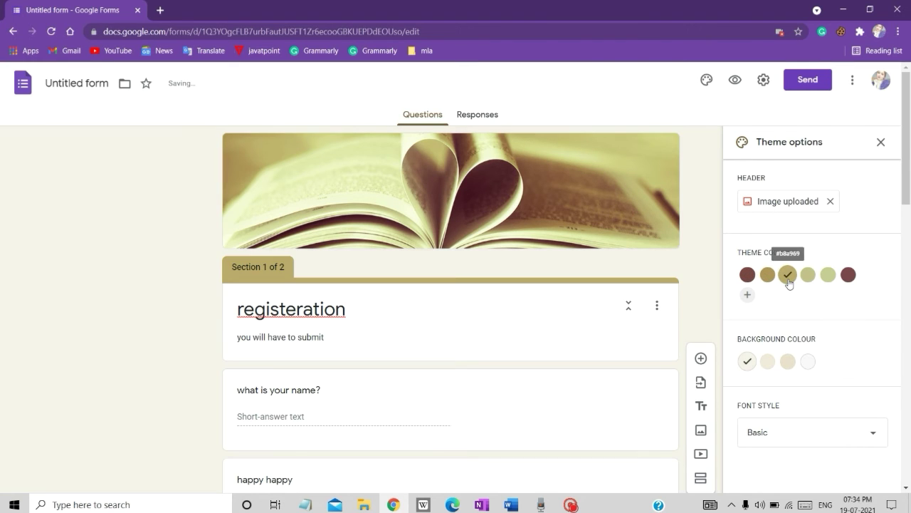
left_click(748, 275)
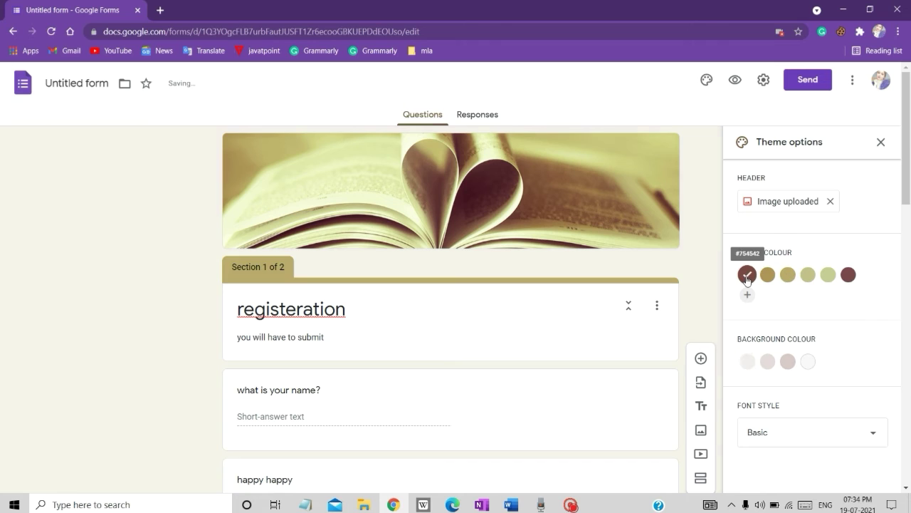
left_click(830, 278)
left_click(768, 276)
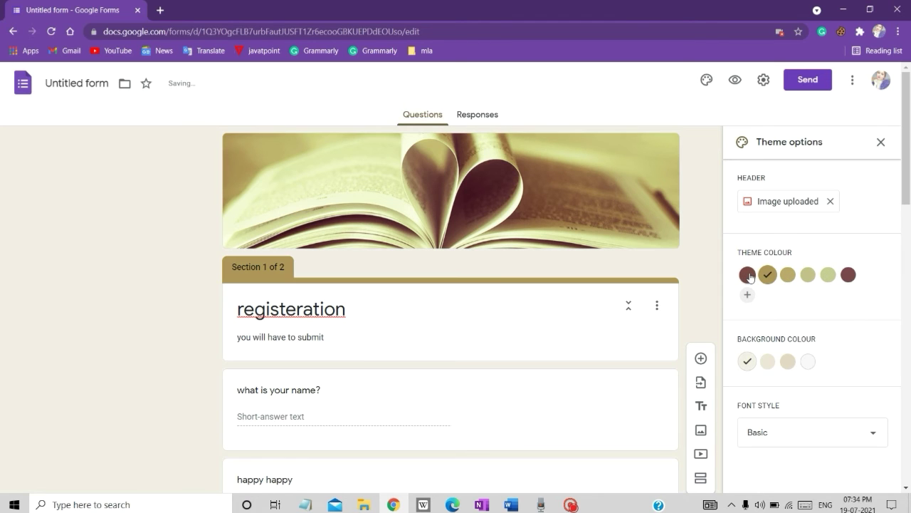
left_click(748, 276)
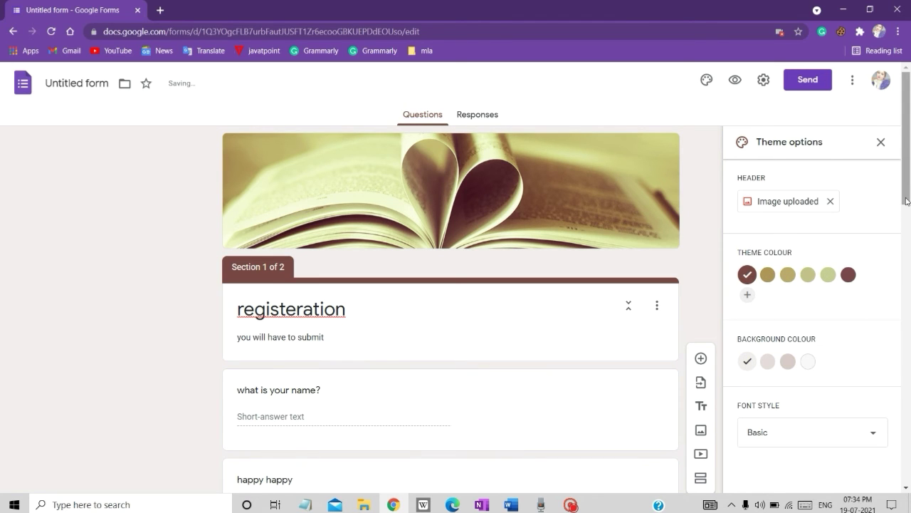
Set the form theme's background colour to grey #f6f6f6 and its font style to Decorative
scroll(854, 299, "down", 2)
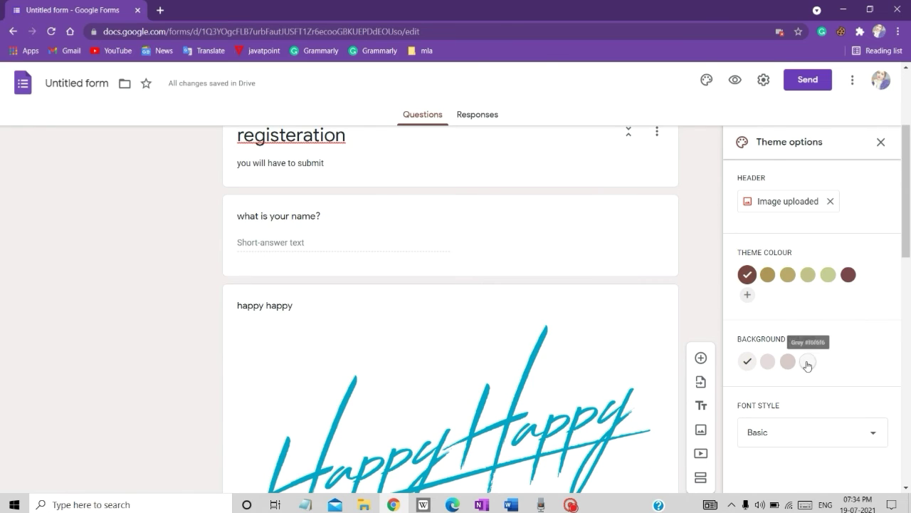
left_click(807, 364)
left_click(805, 432)
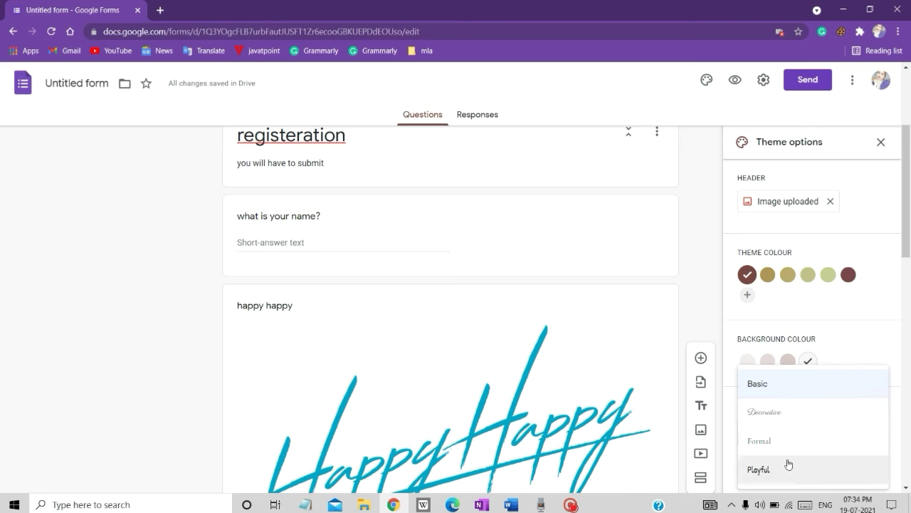
left_click(789, 413)
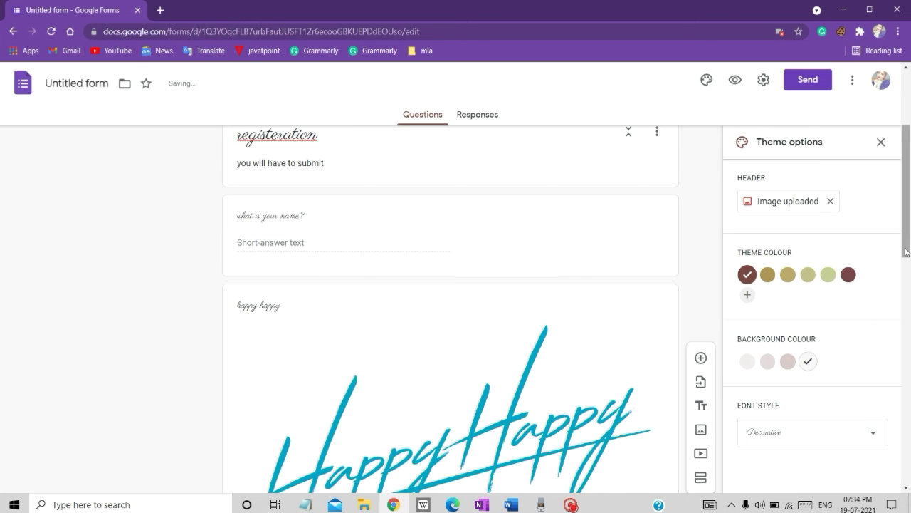
scroll(907, 251, "up", 2)
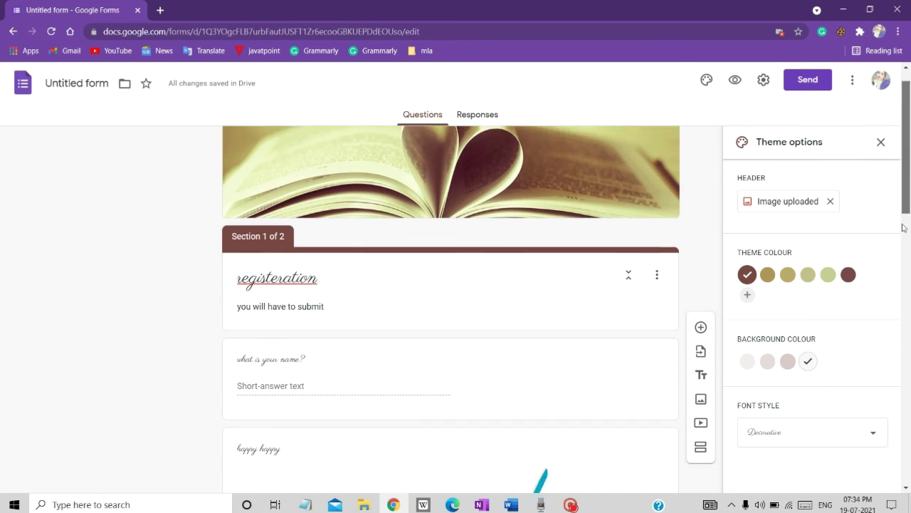
Collapse the untitled second section and preview how the form looks to respondents
left_click_drag(902, 227, 907, 456)
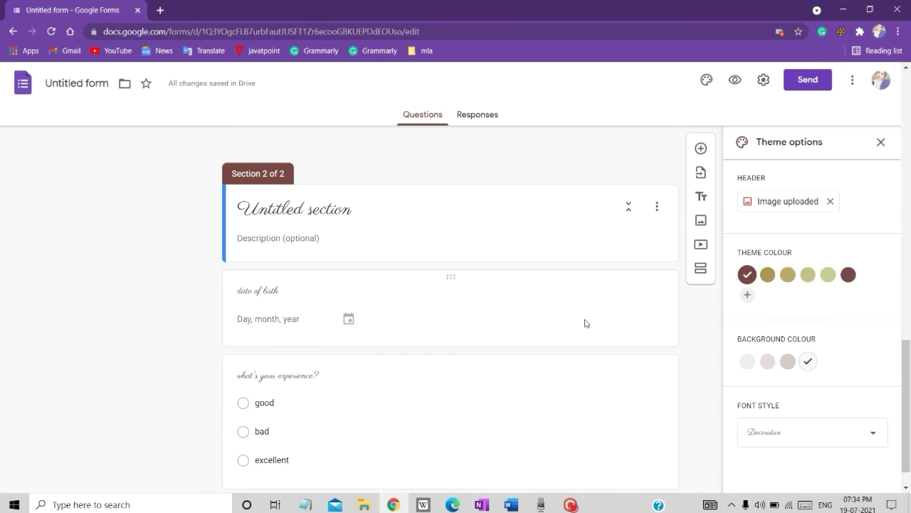
left_click(629, 210)
left_click(734, 80)
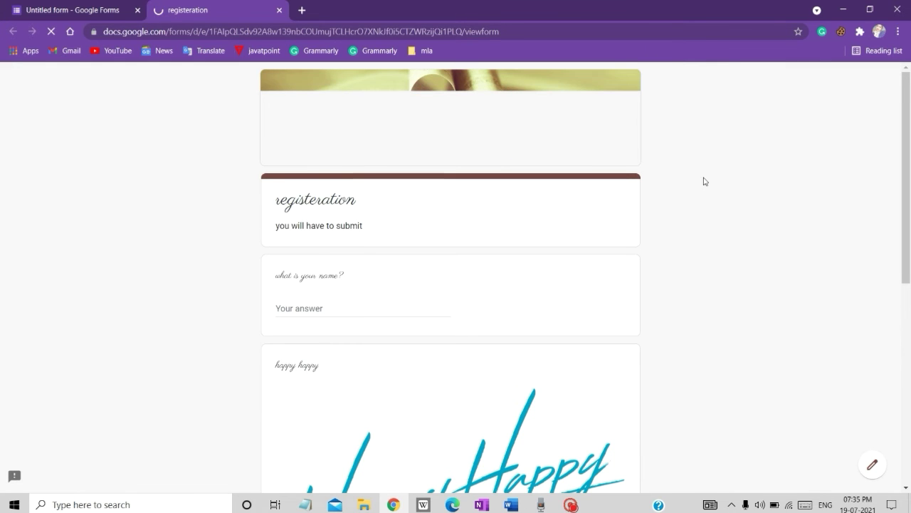
scroll(704, 181, "down", 2)
scroll(704, 181, "down", 2)
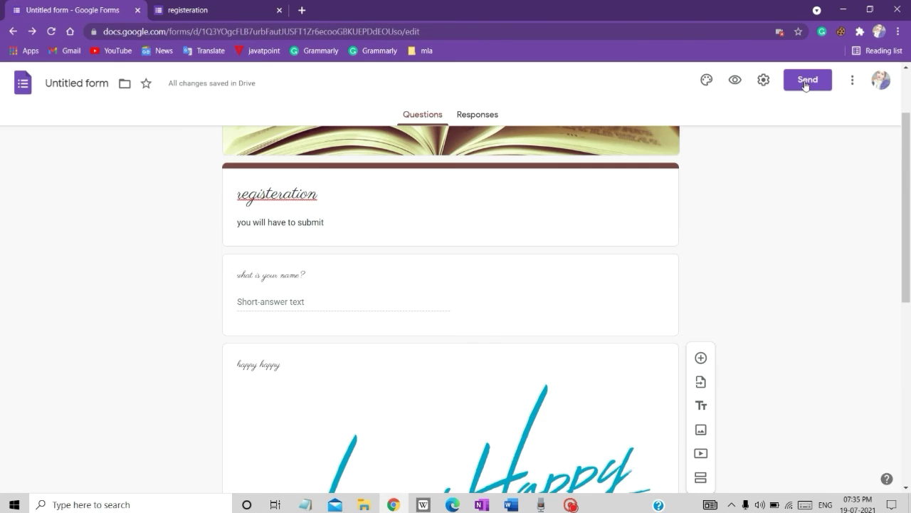
Examine the recipient, subject and message fields for sending the form by email, and enable including the form in the email
left_click(805, 81)
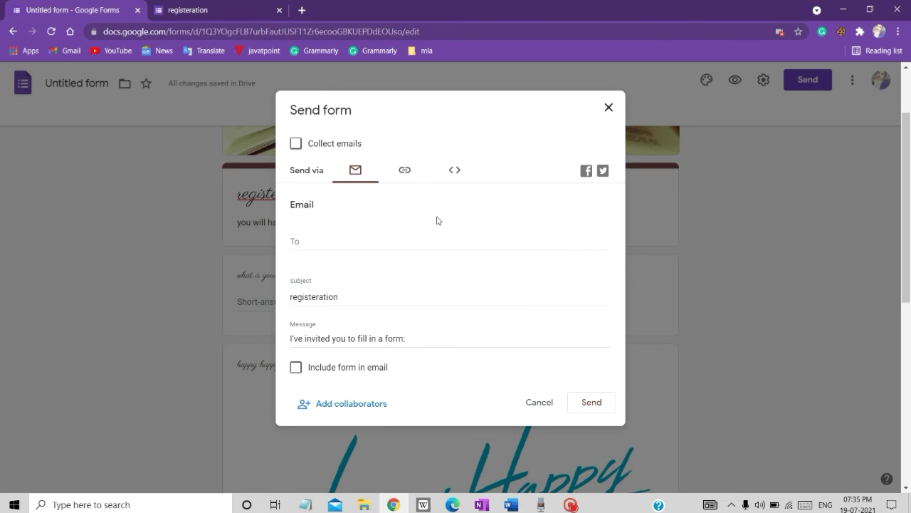
left_click(338, 244)
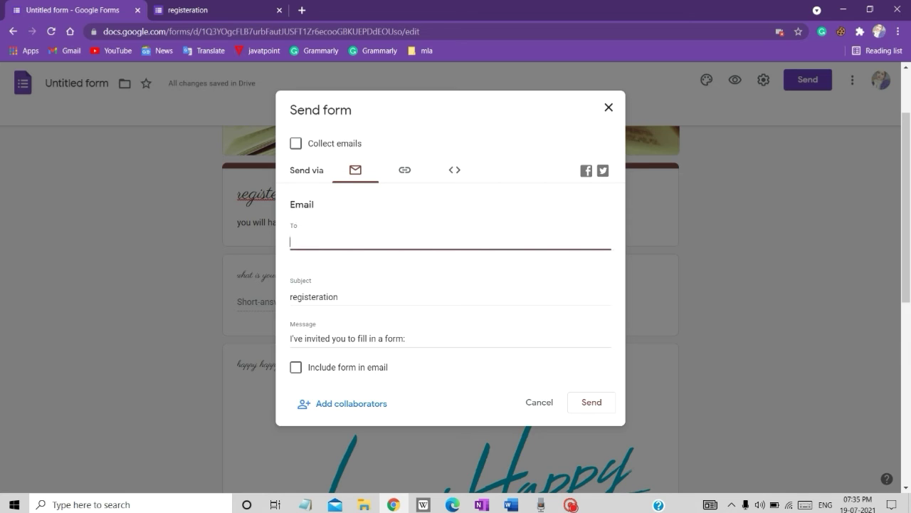
left_click(451, 297)
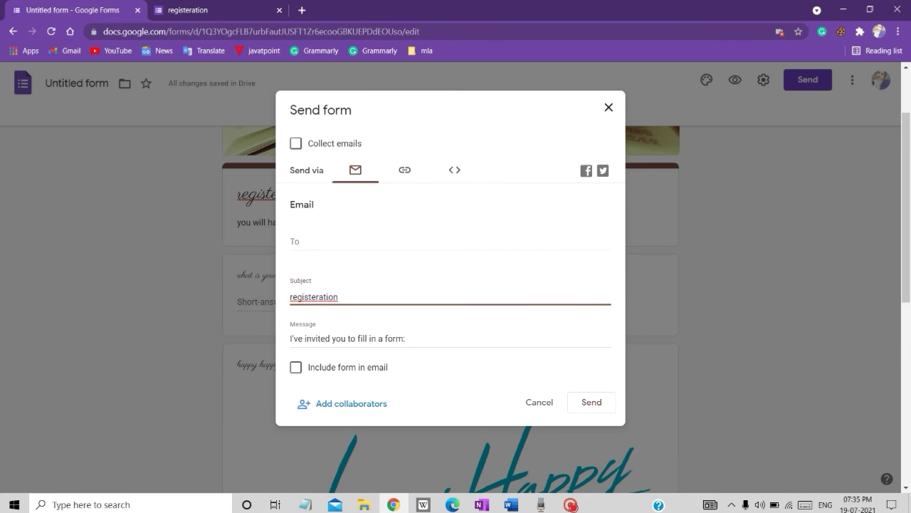
left_click(362, 242)
left_click(366, 299)
key("Tab")
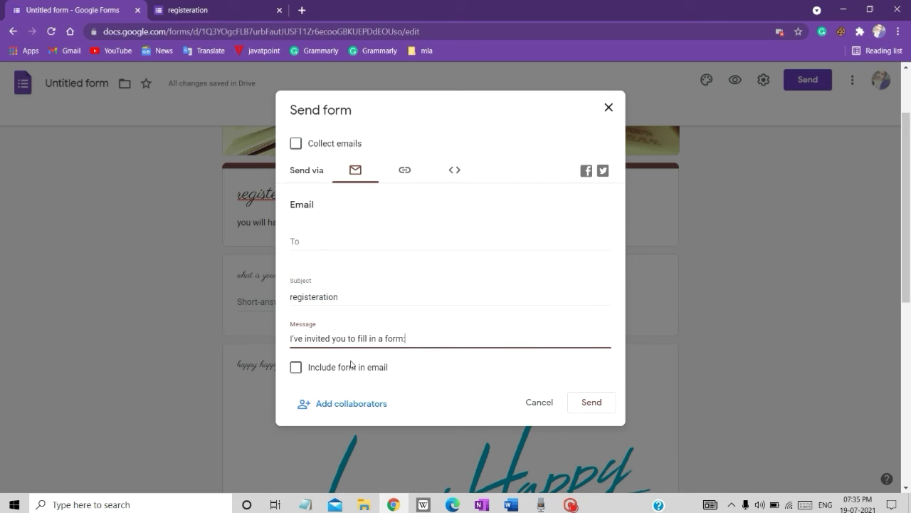
left_click(295, 367)
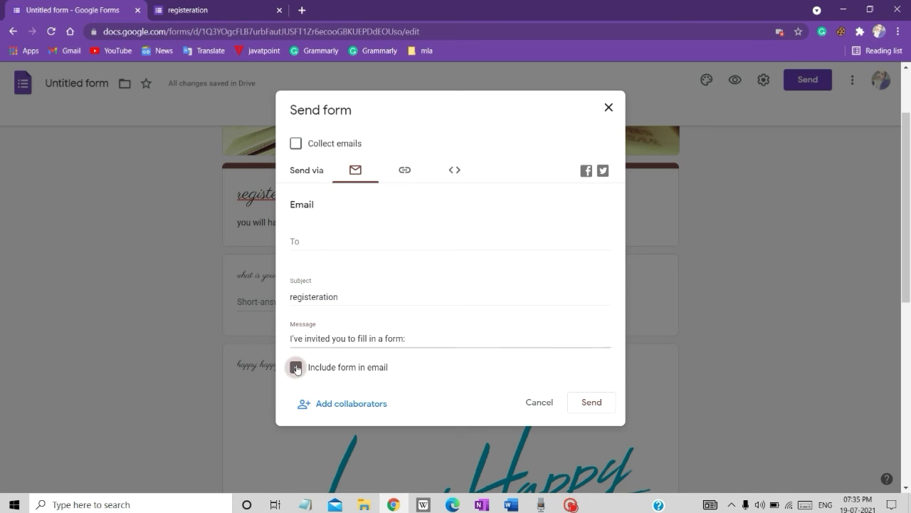
Copy the form's shortened link and view its HTML embed code
left_click(405, 175)
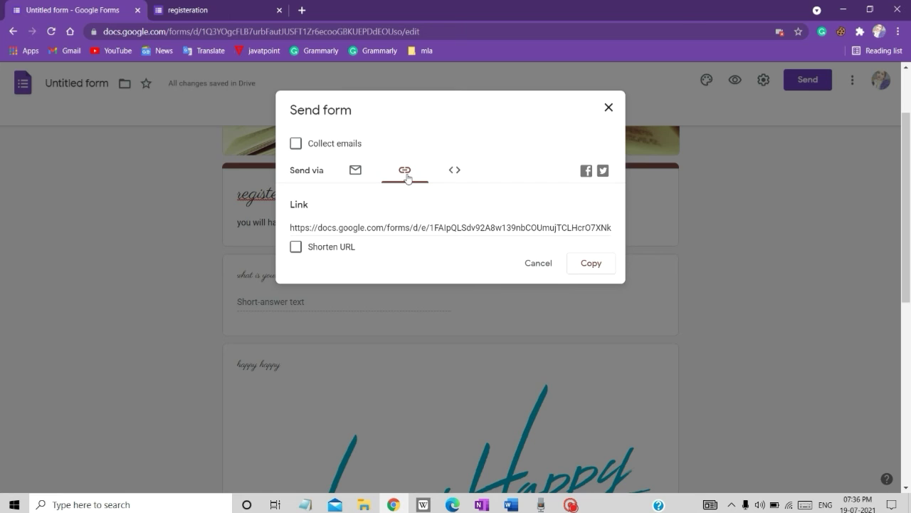
left_click(296, 246)
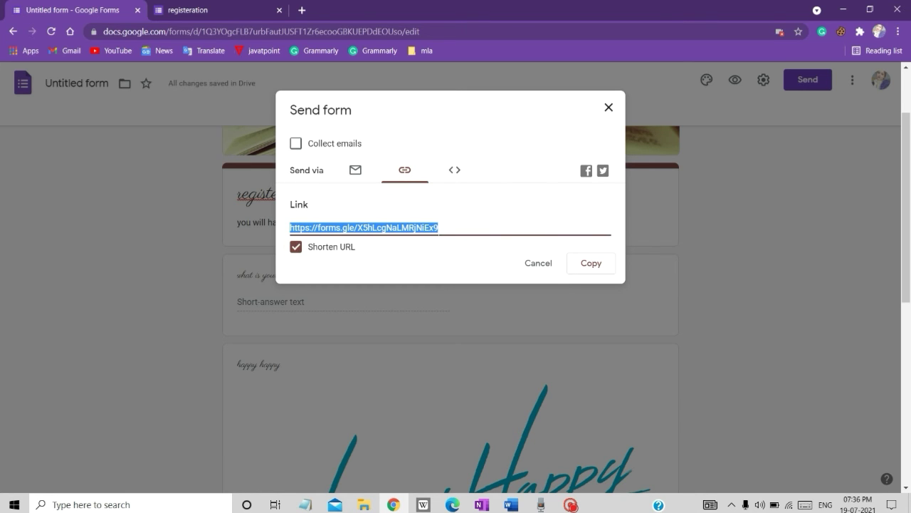
left_click(586, 267)
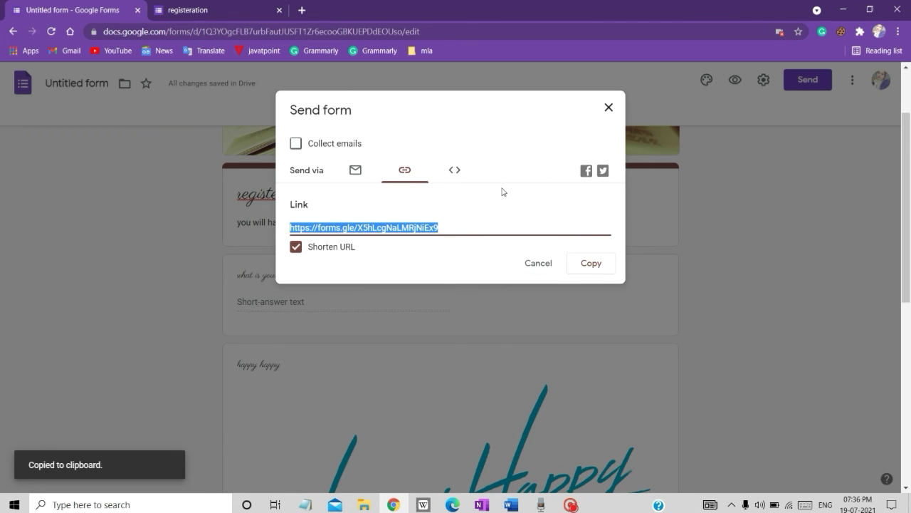
left_click(445, 173)
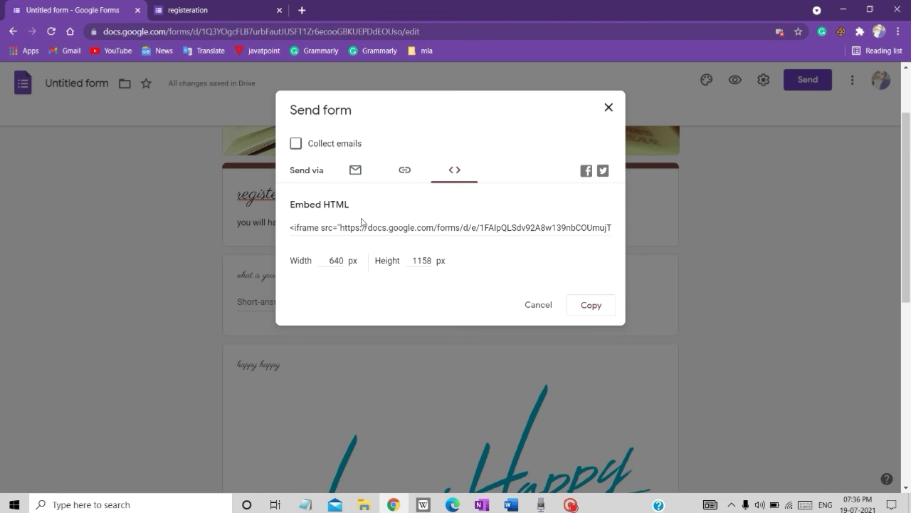
Start renaming a new spreadsheet as the response destination, cancel without creating it, and return to the form's questions
left_click(474, 116)
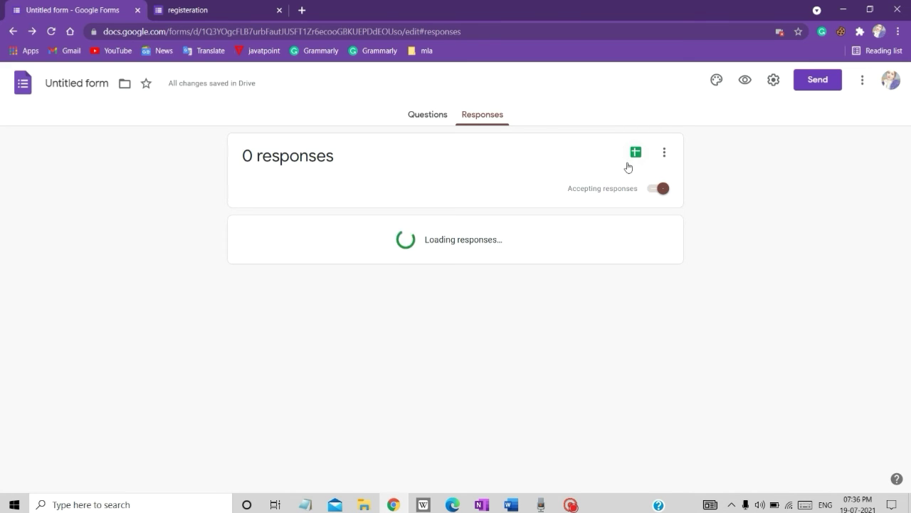
left_click(664, 156)
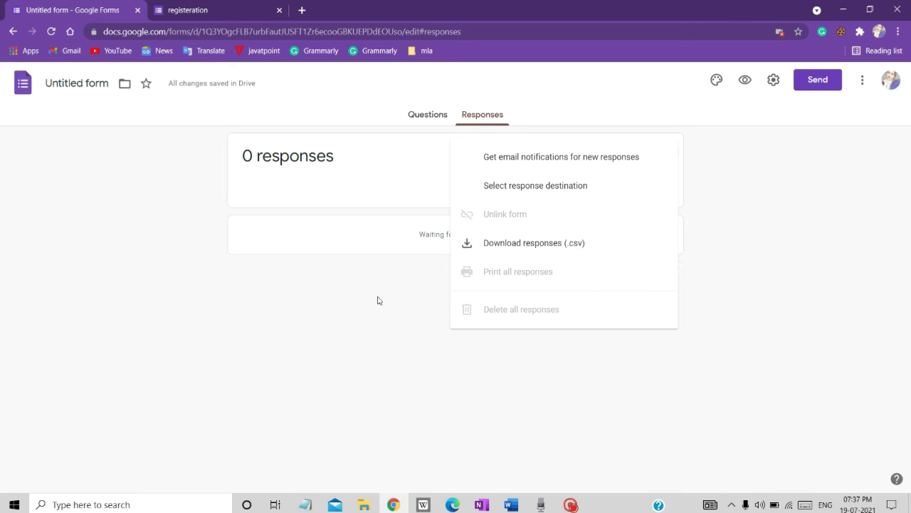
left_click(535, 185)
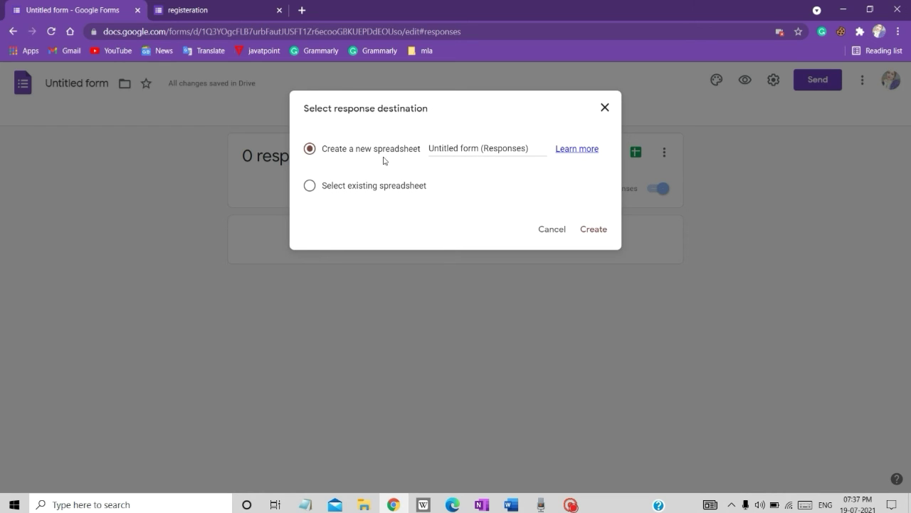
left_click(529, 148)
key("BackSpace")
key("BackSpace")
key("BackSpace")
key("BackSpace")
key("BackSpace")
key("BackSpace")
key("BackSpace")
key("BackSpace")
key("BackSpace")
key("BackSpace")
key("BackSpace")
key("BackSpace")
key("BackSpace")
key("BackSpace")
key("BackSpace")
key("BackSpace")
key("BackSpace")
key("BackSpace")
key("BackSpace")
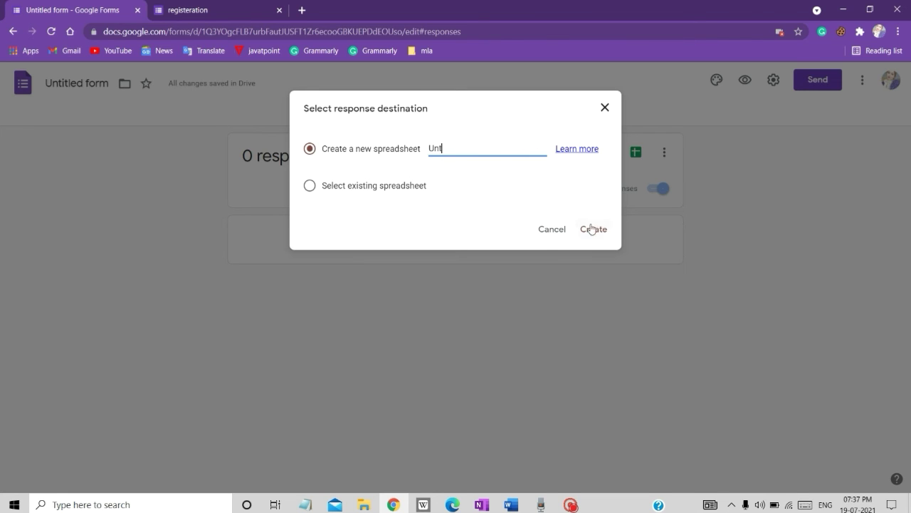
left_click(604, 109)
left_click(424, 117)
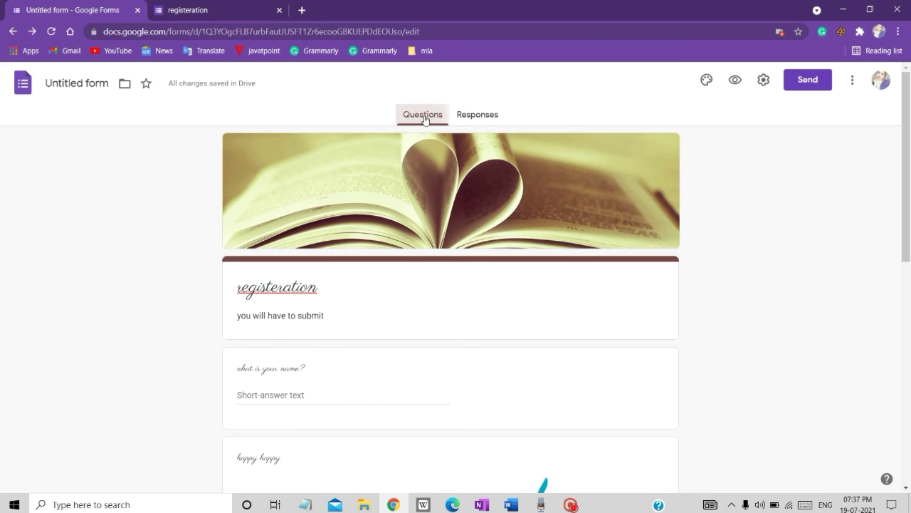
Examine the form's General, Presentation and Quizzes settings, toggle the quiz option on and off, and cancel the settings
left_click(764, 80)
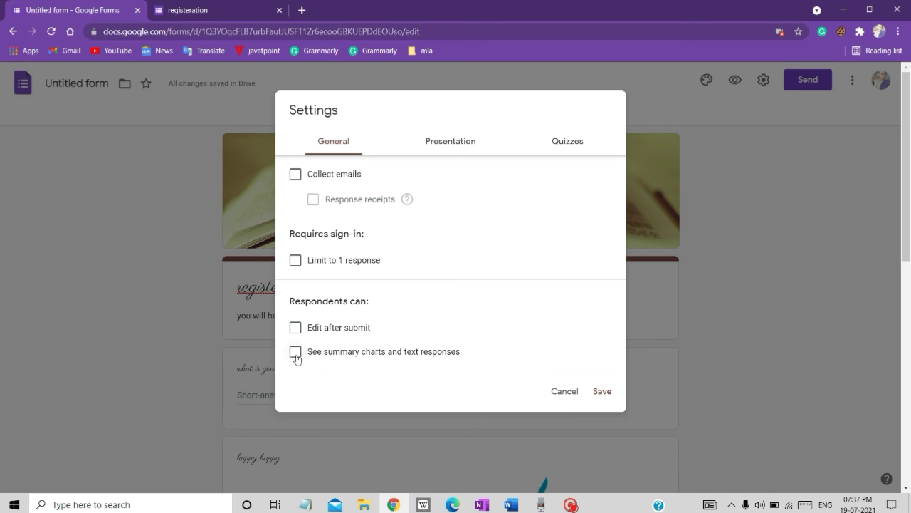
left_click(433, 144)
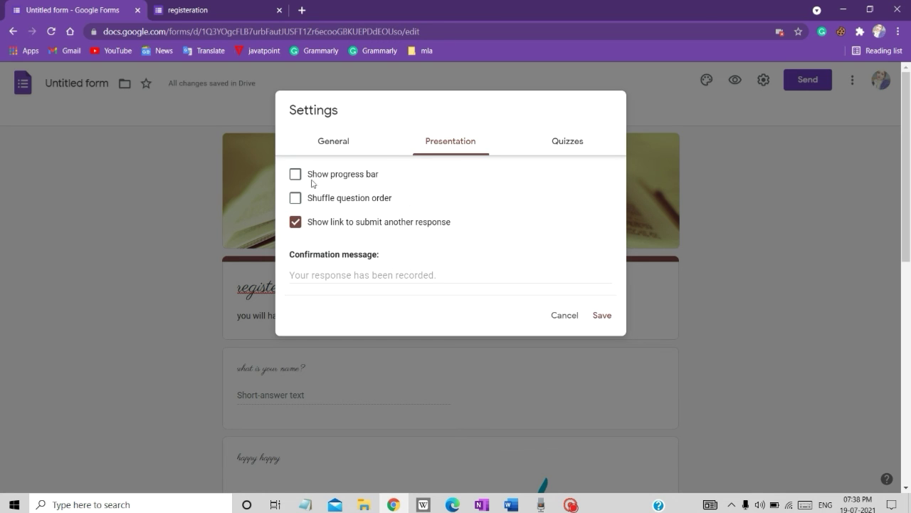
left_click(571, 151)
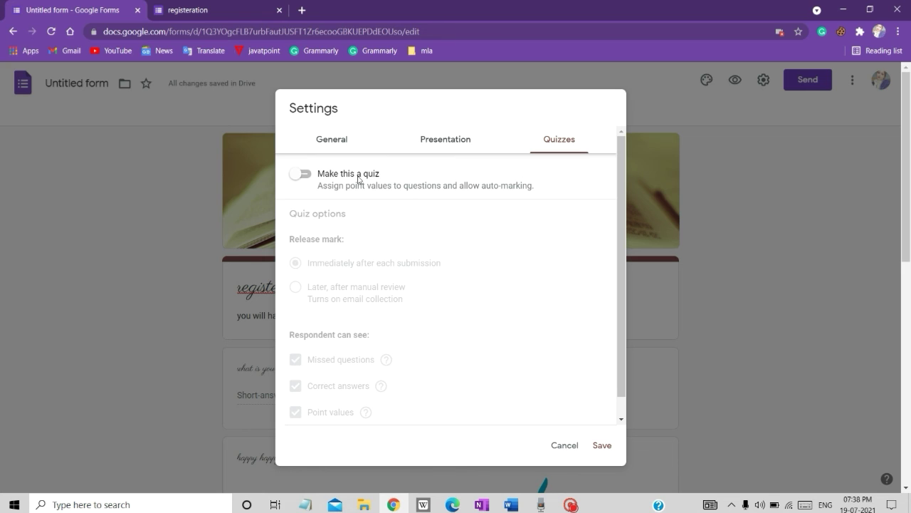
left_click(302, 174)
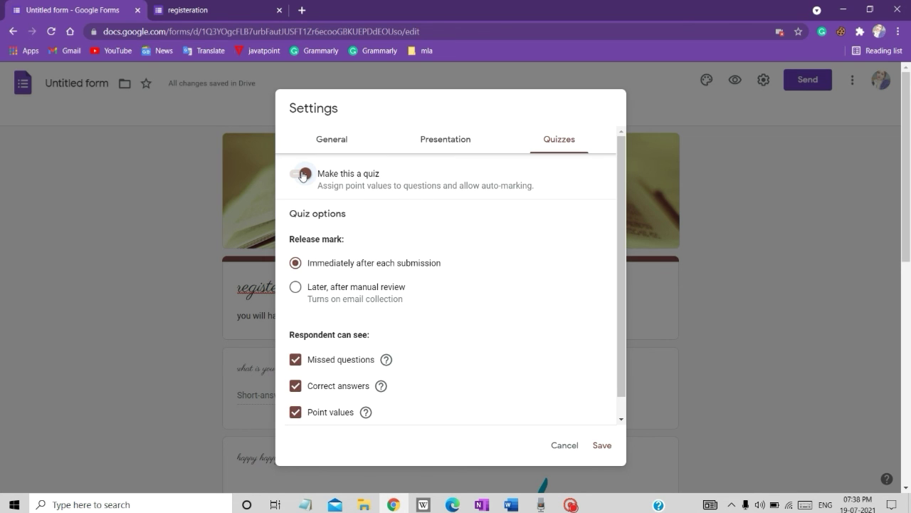
left_click(301, 174)
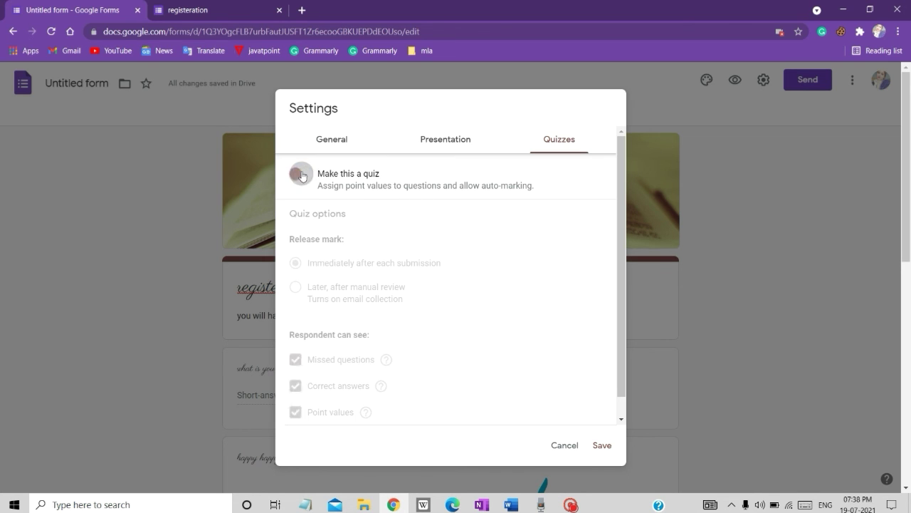
left_click(562, 446)
Examine the form's additional options and open its add-ons
left_click(852, 80)
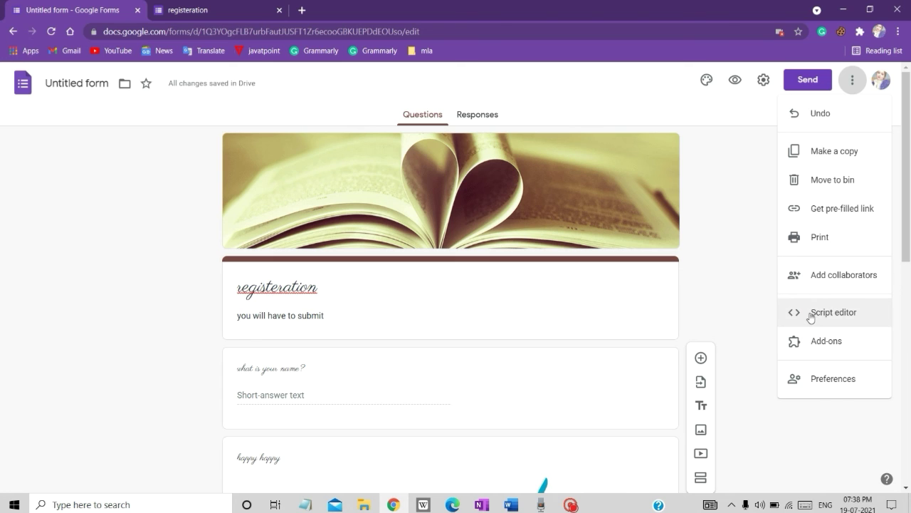
left_click(837, 351)
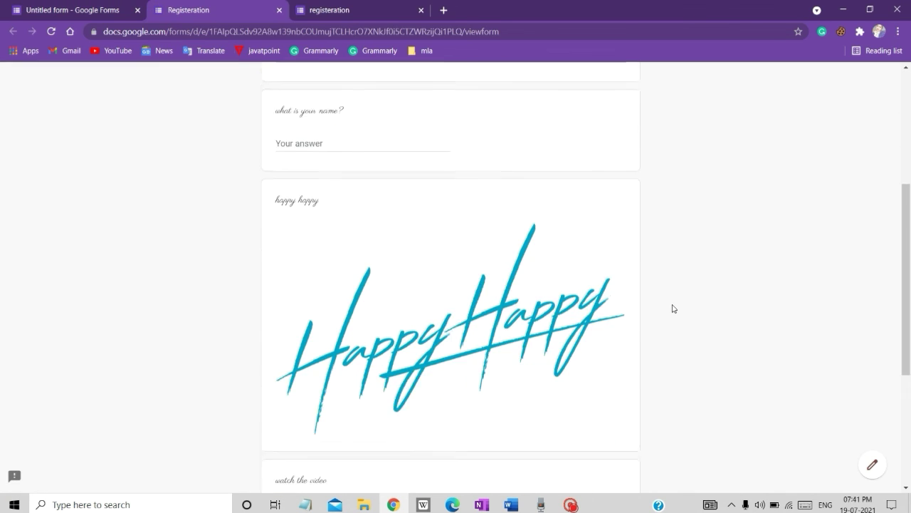
Review the form preview down to the Submit button and return to its header
scroll(674, 307, "down", 3)
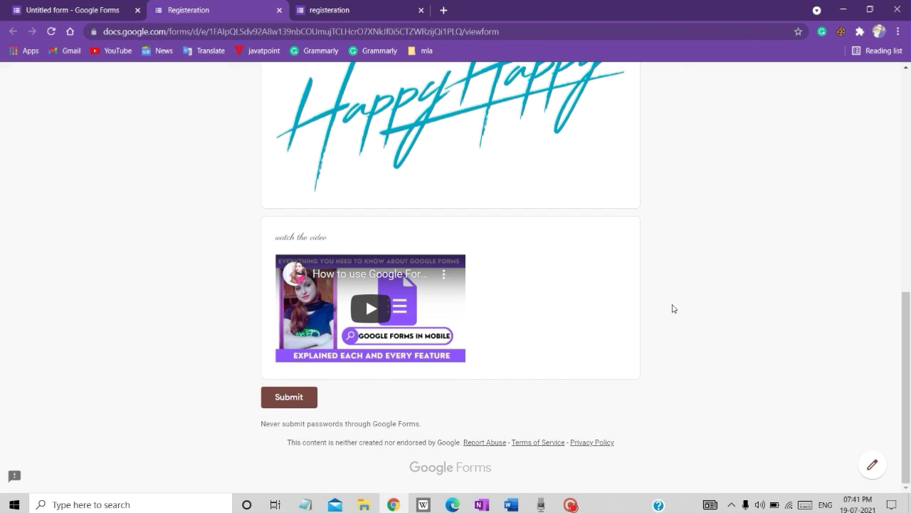
scroll(651, 309, "up", 1)
scroll(700, 268, "up", 10)
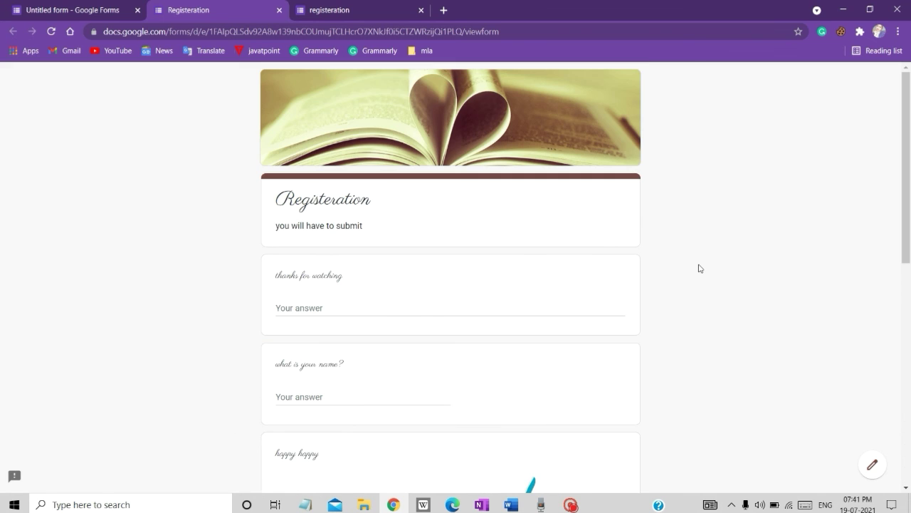